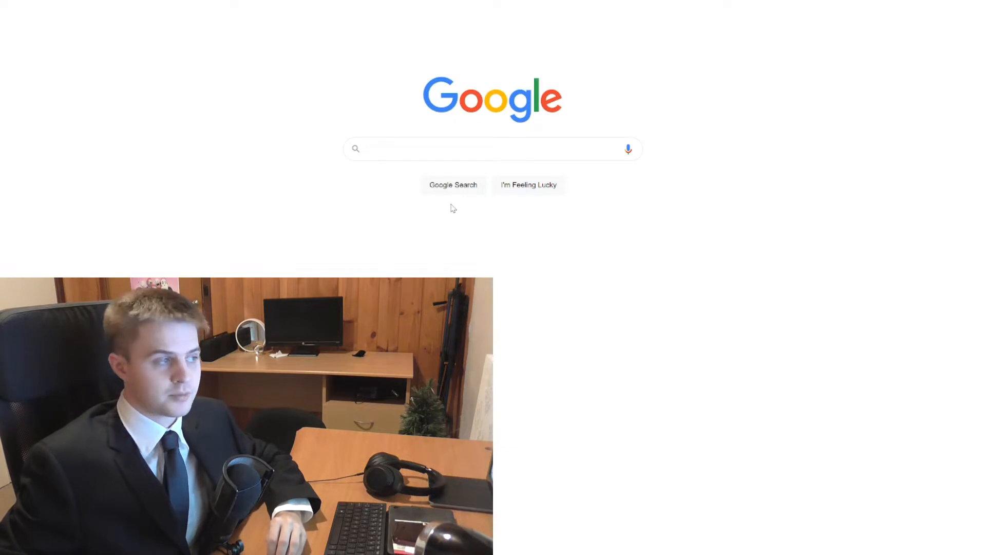
Search Google for "dj pryda"
text(dj p)
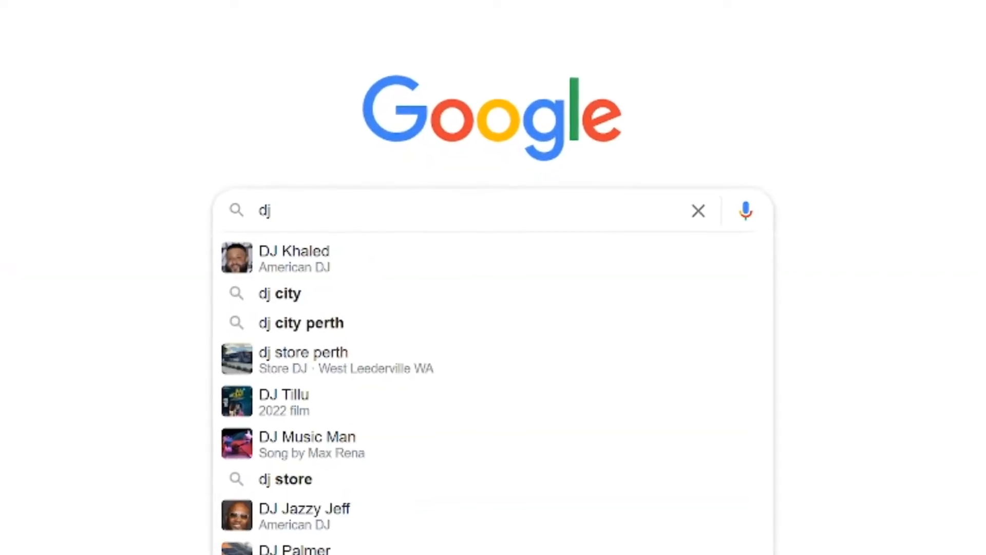
text(ryda)
key(Return)
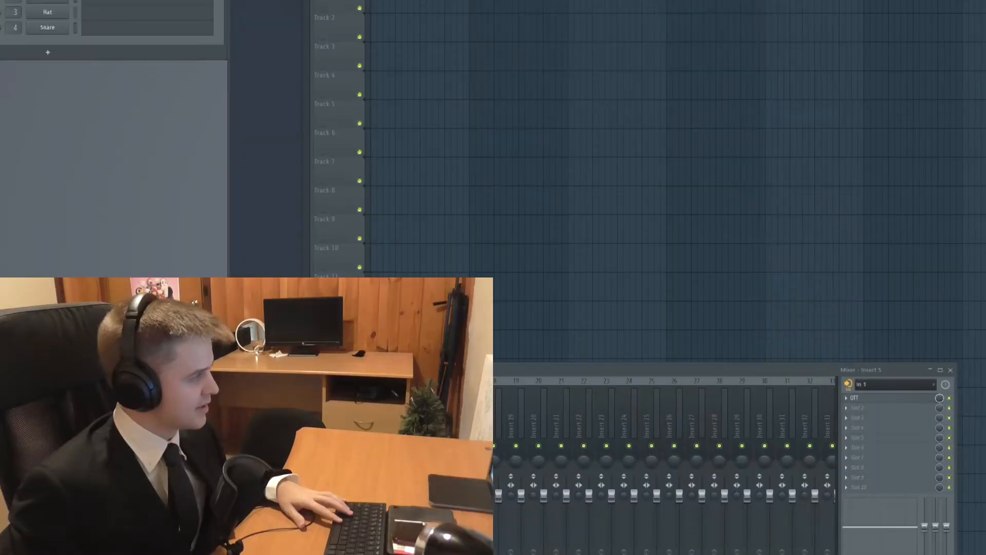
Set the mix of the ValhallaRoom reverb on the Snare Drop (6) #2 mixer track to 100 %
drag(212, 242, 211, 171)
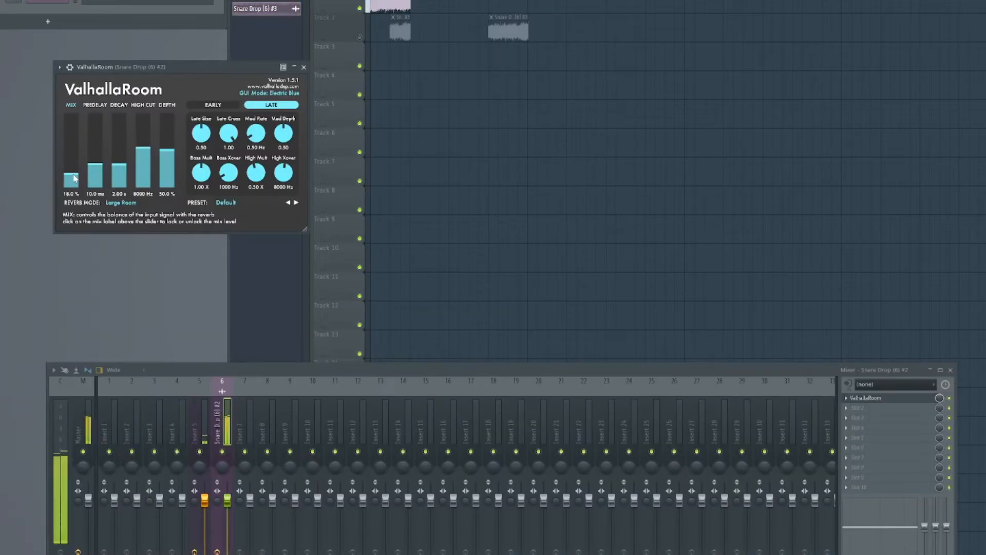
drag(71, 164, 72, 103)
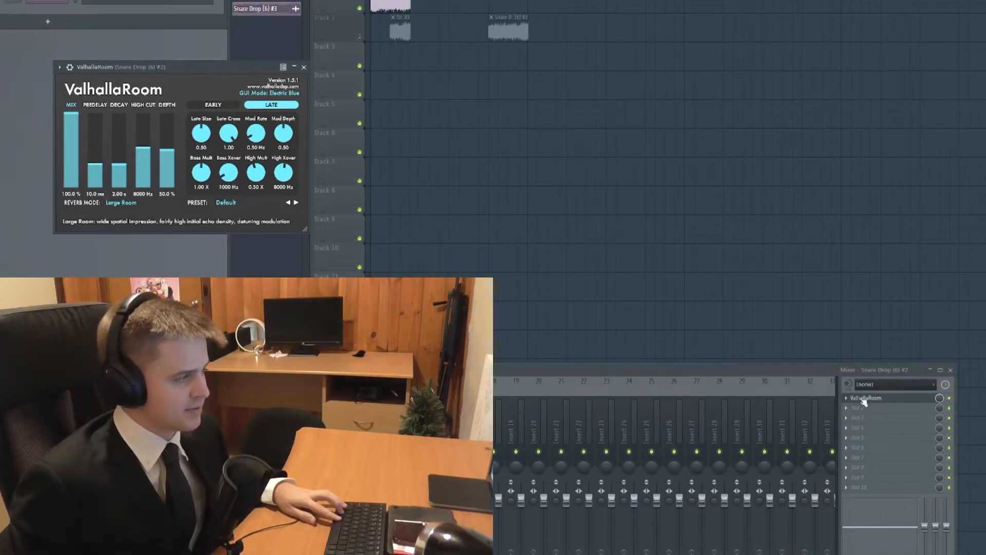
click(864, 399)
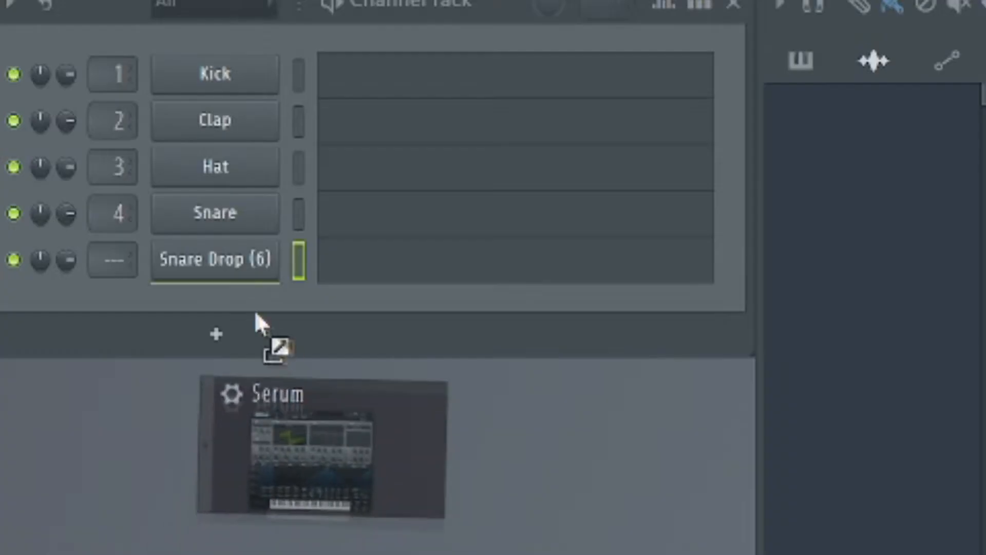
Add a Serum instrument to the channel rack and load the icon_snare b sample into its noise oscillator
drag(255, 311, 204, 289)
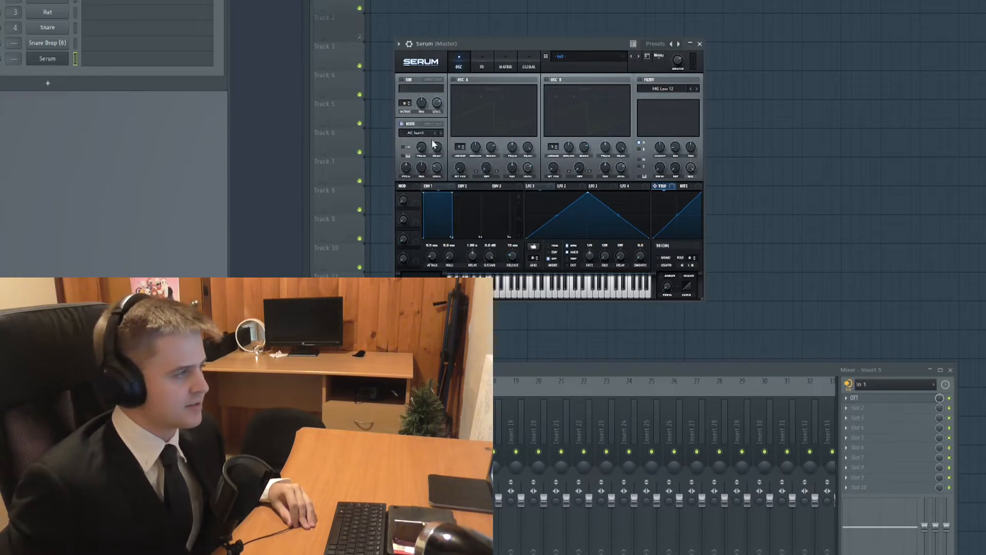
click(416, 132)
mouse_move(431, 164)
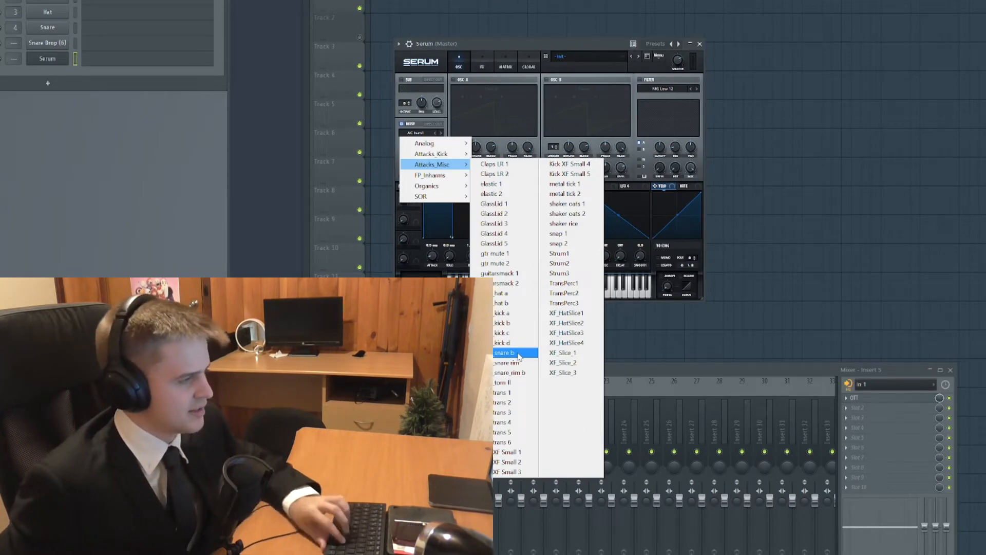
click(518, 354)
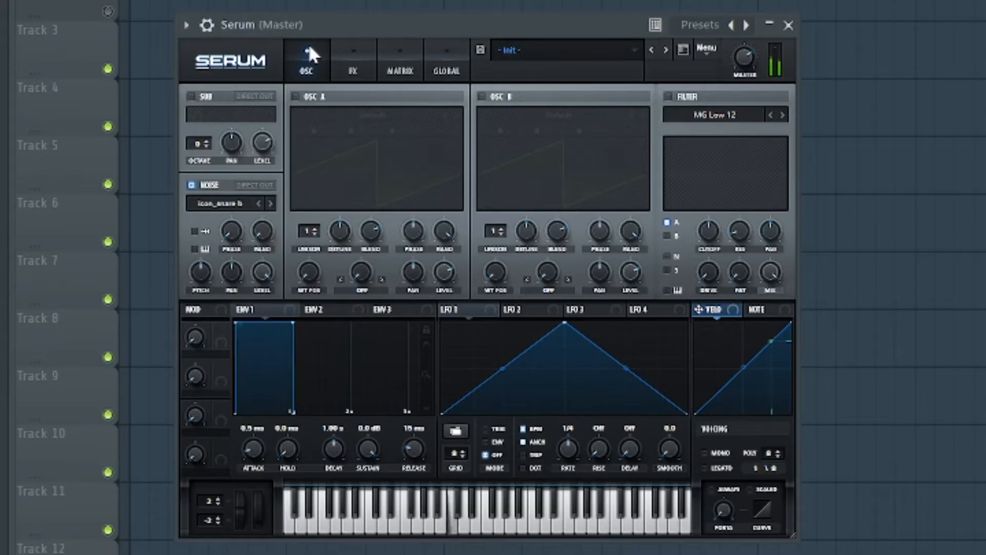
Change the noise oscillator's sample in Serum to snap 2
click(269, 204)
click(268, 204)
click(220, 203)
mouse_move(292, 278)
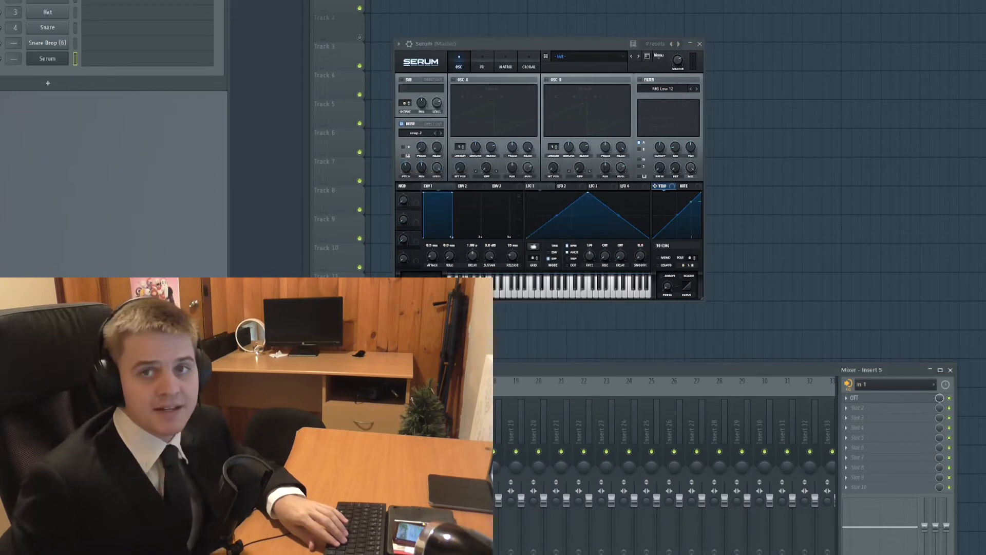
Add Wave Candy to the first effect slot of the master track and place its spectrum display beside the Serum window
click(867, 397)
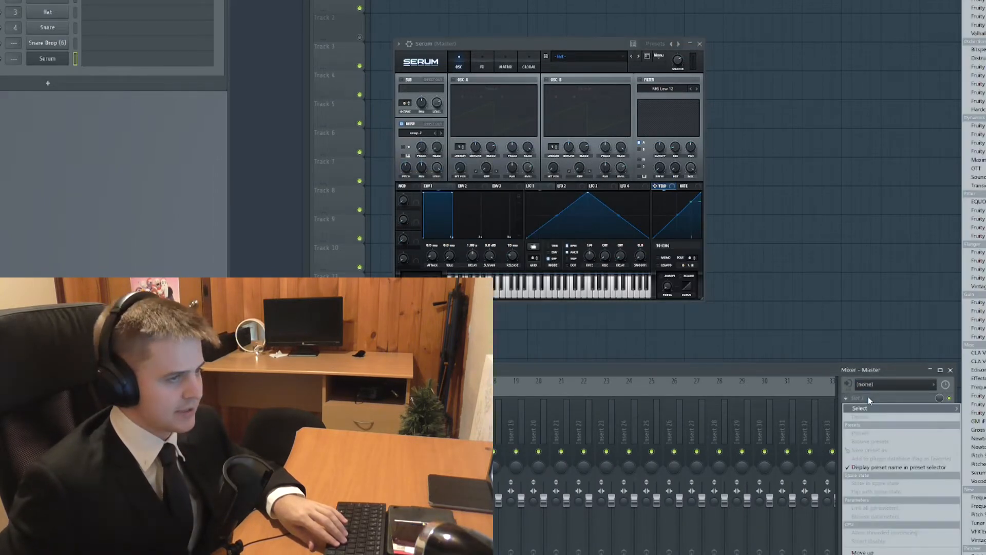
click(971, 387)
drag(108, 5, 590, 55)
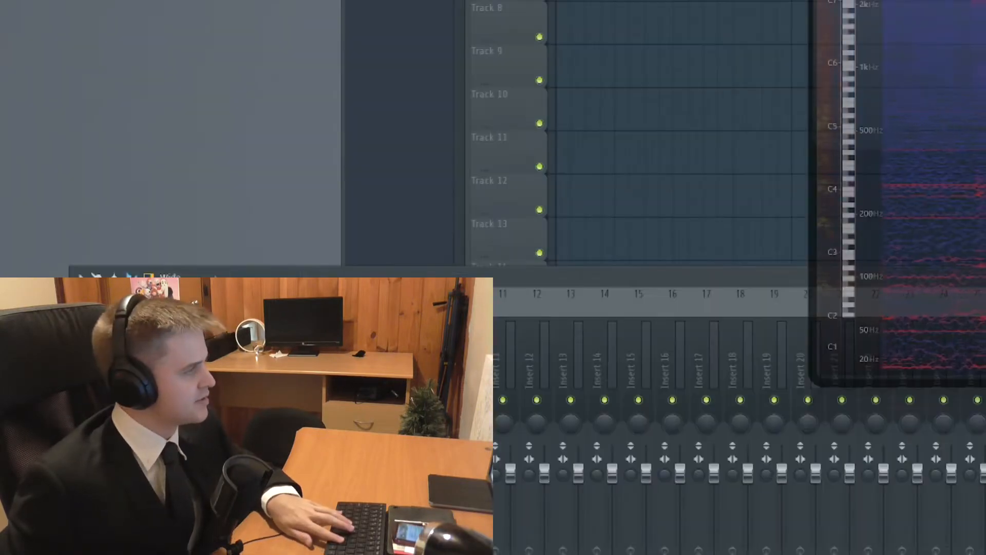
Enable oscillator A in Serum with the Analog wavetable Basic Shapes and modulate its level with Env 3
click(233, 2)
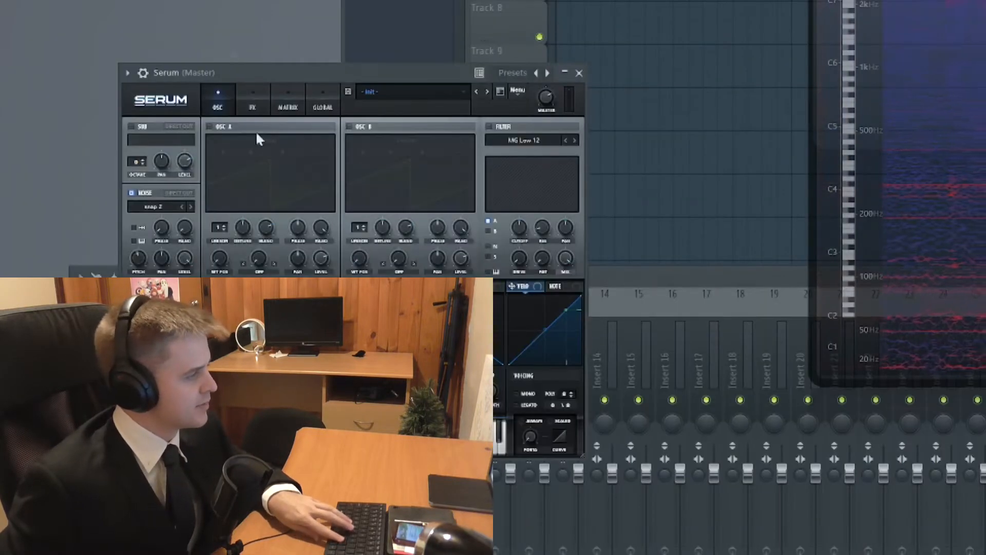
click(508, 20)
click(622, 49)
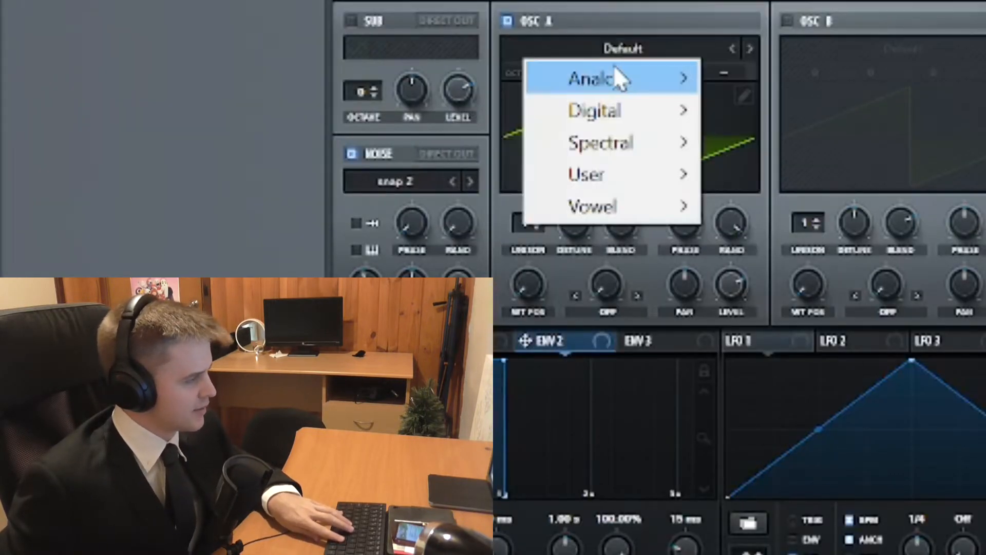
mouse_move(618, 77)
click(801, 224)
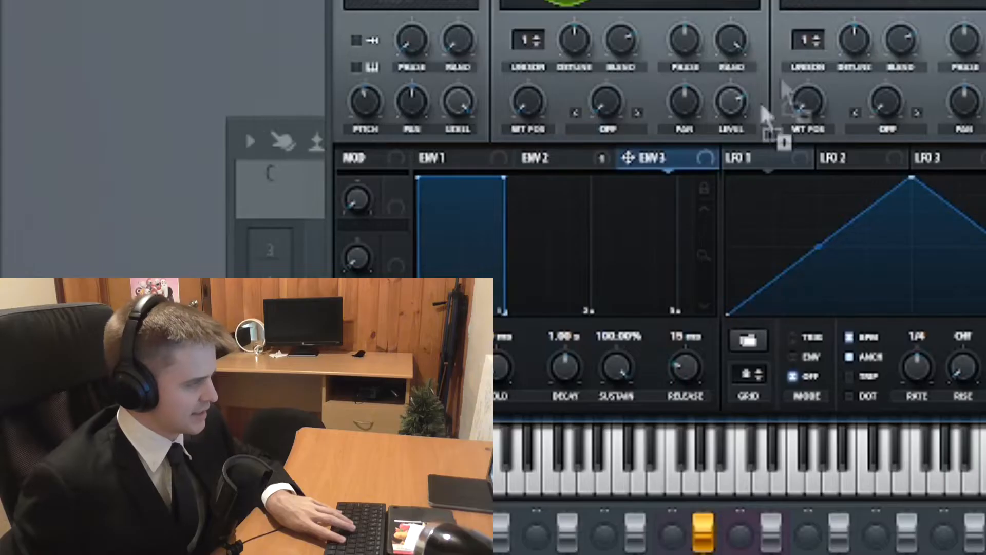
drag(729, 107, 732, 104)
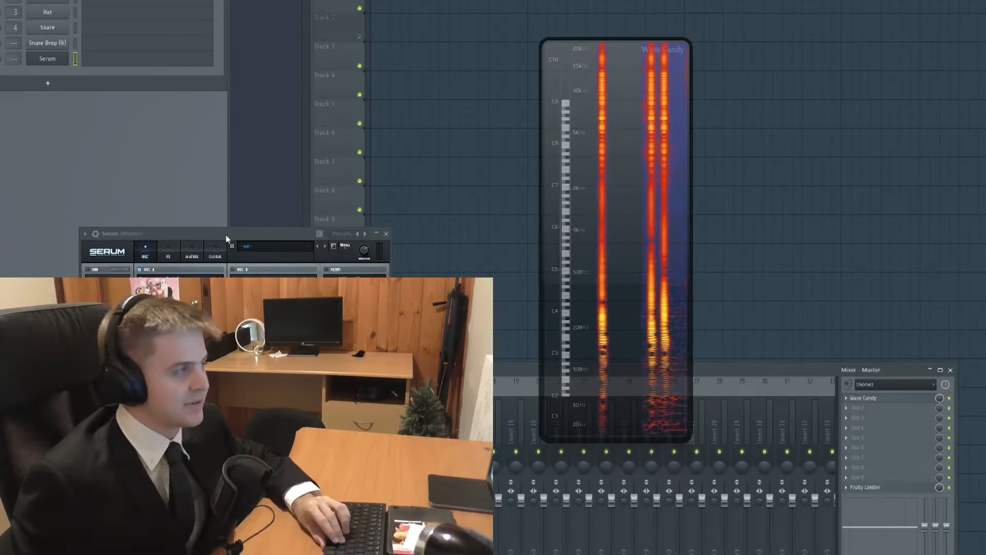
Reopen the Serum channel and adjust the pre-filter of its Tube distortion effect
click(58, 45)
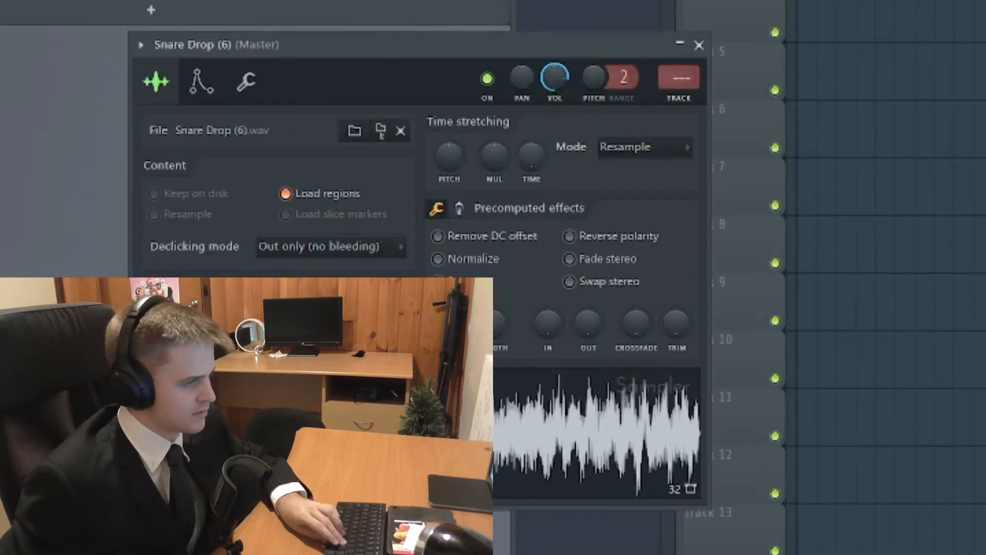
click(47, 58)
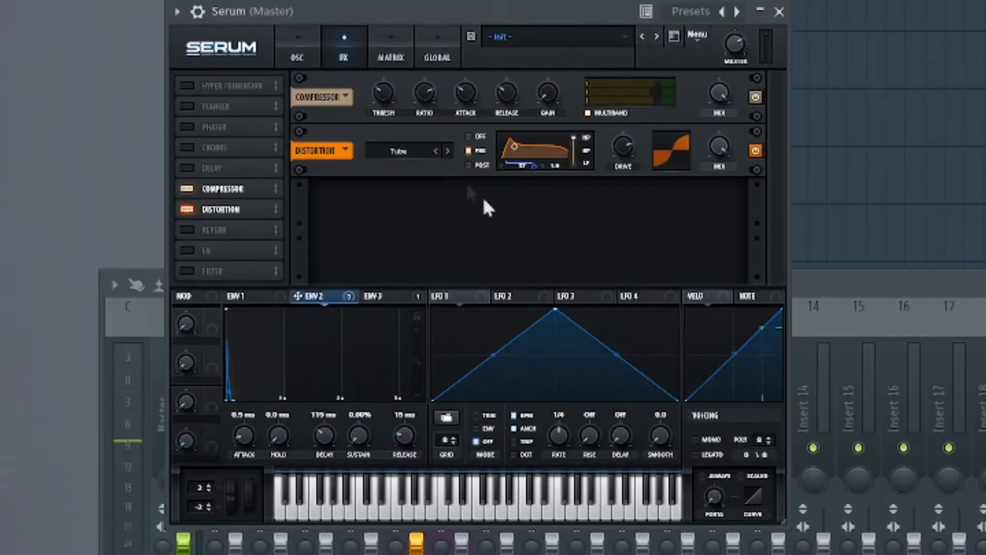
drag(534, 167, 529, 178)
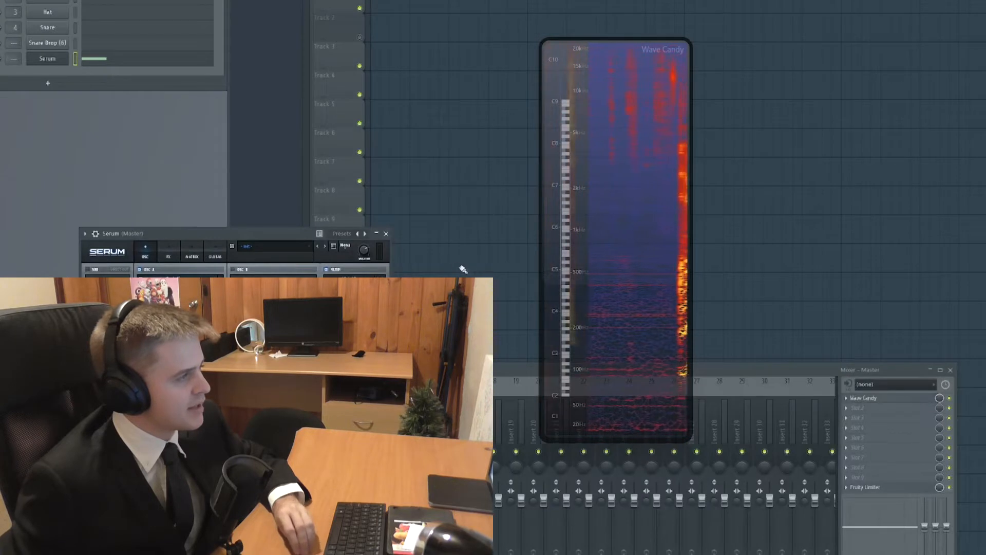
Load the Serum Multi preset in the multiband compressor on Insert 9 and adjust Env 3's modulation of Serum's oscillator A level
click(378, 233)
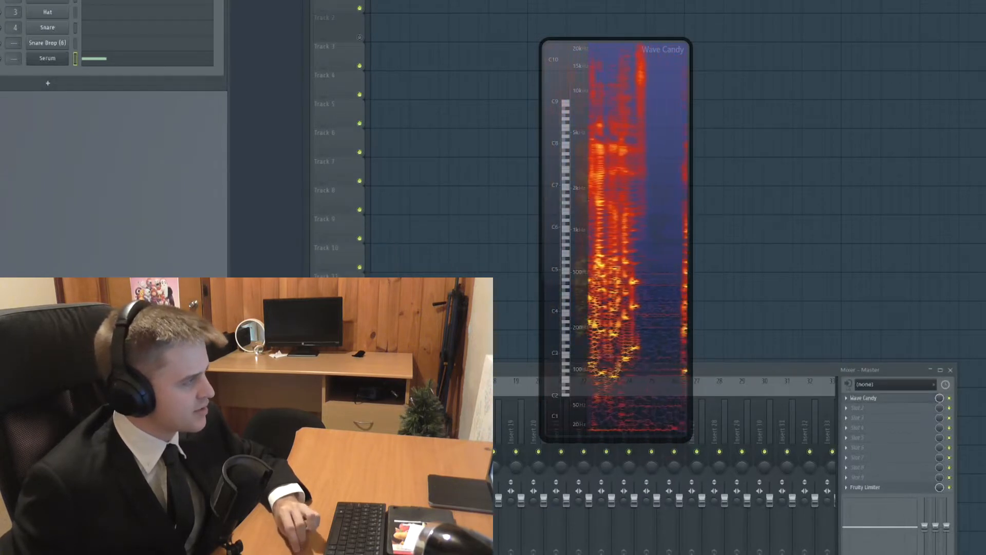
drag(76, 104, 58, 83)
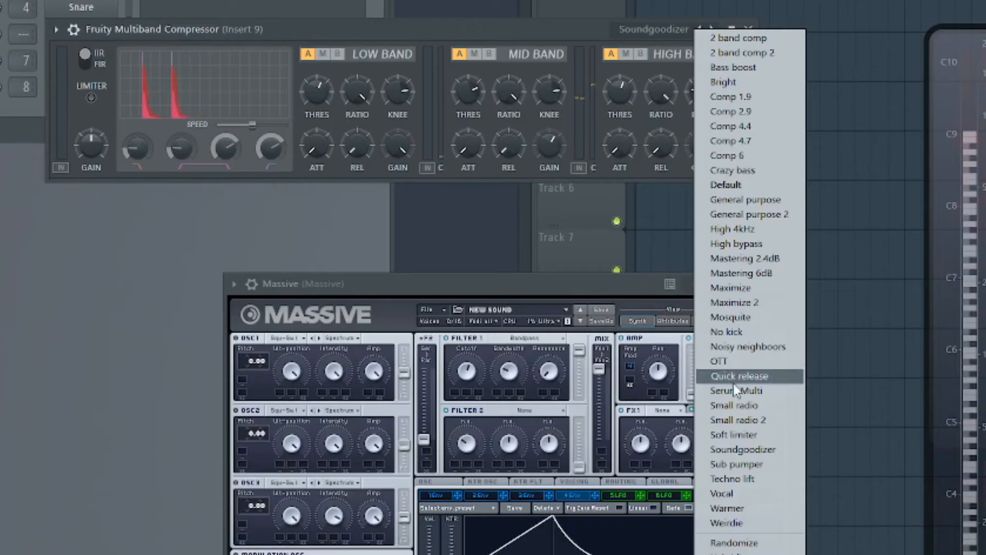
click(739, 388)
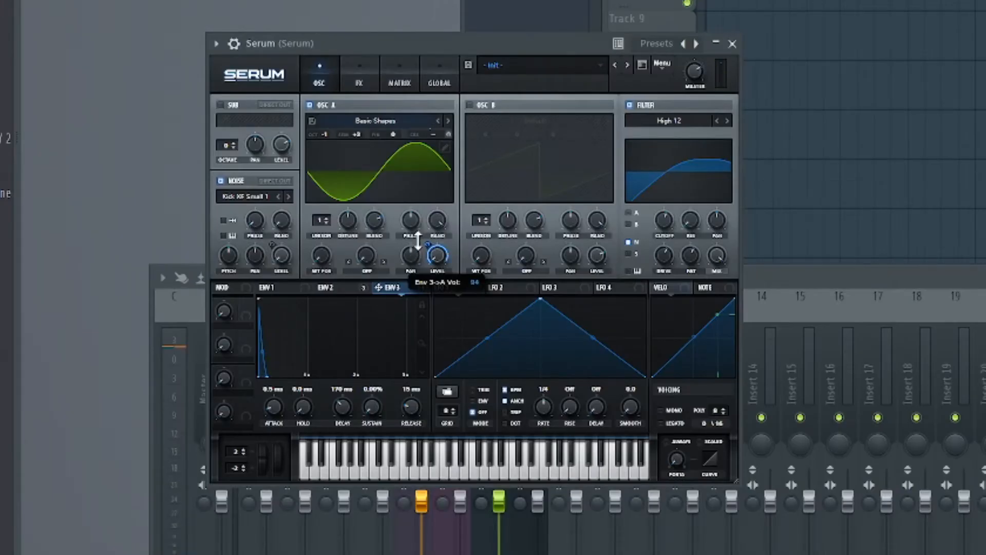
drag(275, 185, 279, 198)
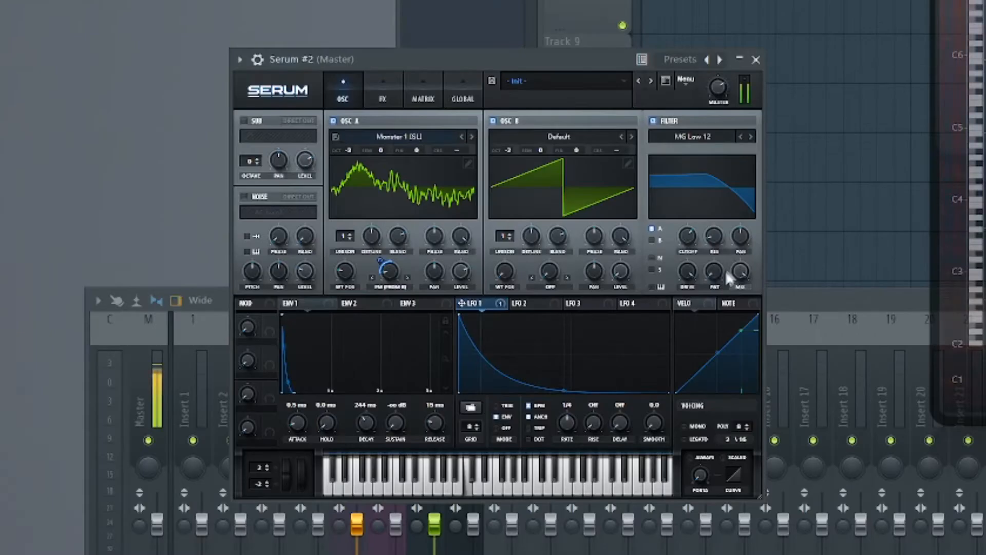
Modulate the filter cutoff of Serum #2 with LFO 1 and raise oscillator A's FM warp amount
drag(470, 303, 687, 235)
drag(687, 236, 687, 251)
drag(390, 271, 389, 254)
Set Env 1's sustain in Serum #2 to 0.0 dB and modulate oscillator B's coarse pitch with LFO 1
drag(395, 423, 395, 359)
drag(470, 303, 616, 150)
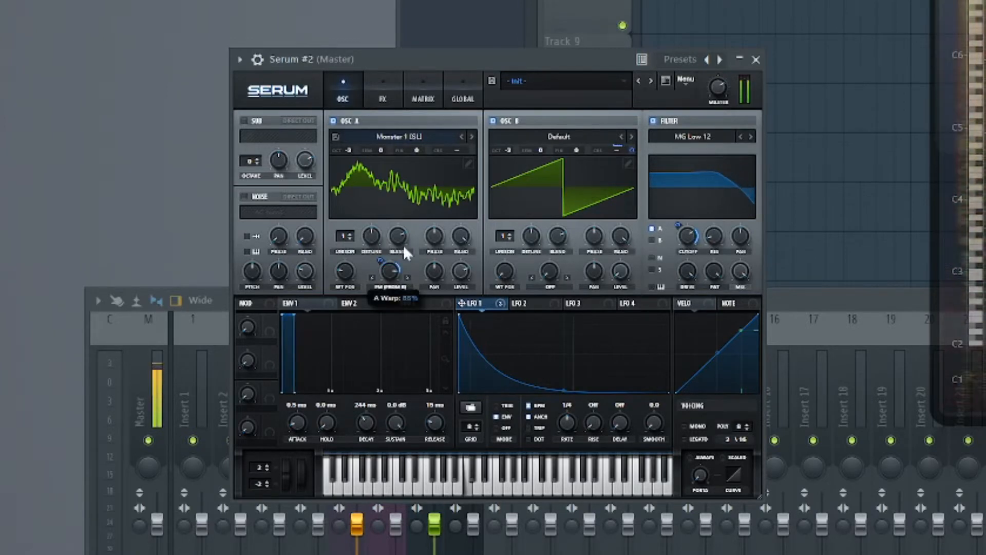
click(383, 92)
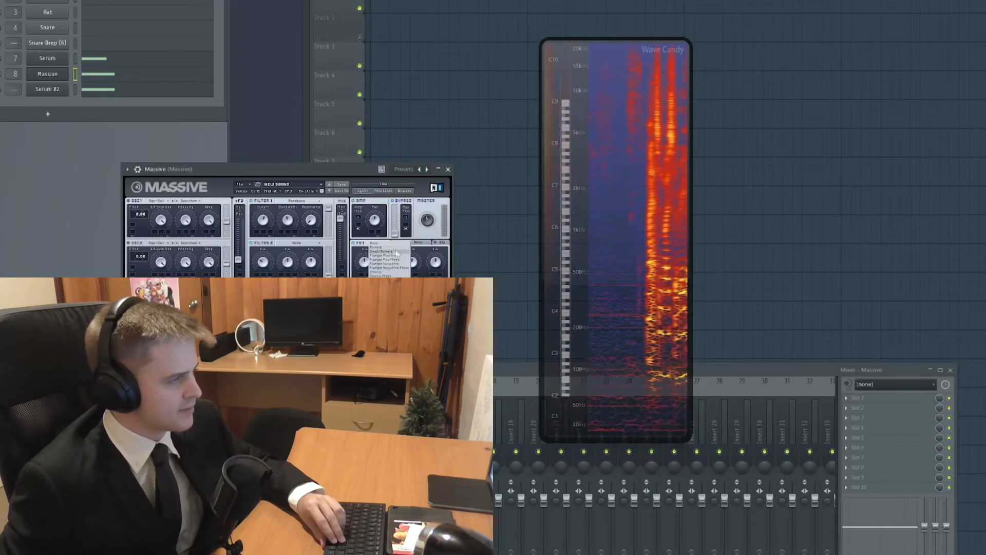
Set Massive's FX1 effect to Reverb and route the Serum #2 channel to mixer track 10
click(376, 247)
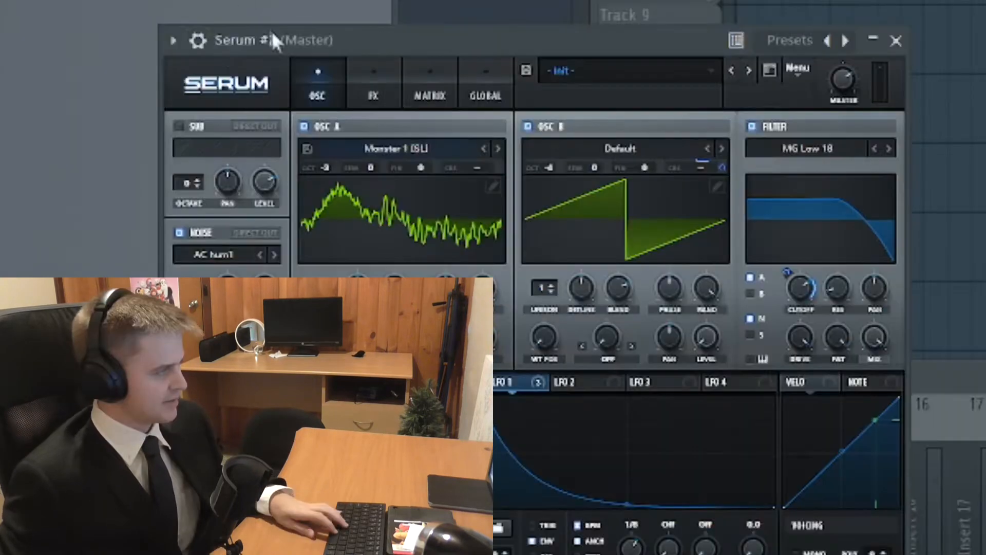
click(199, 39)
drag(892, 105, 897, 37)
right_click(516, 471)
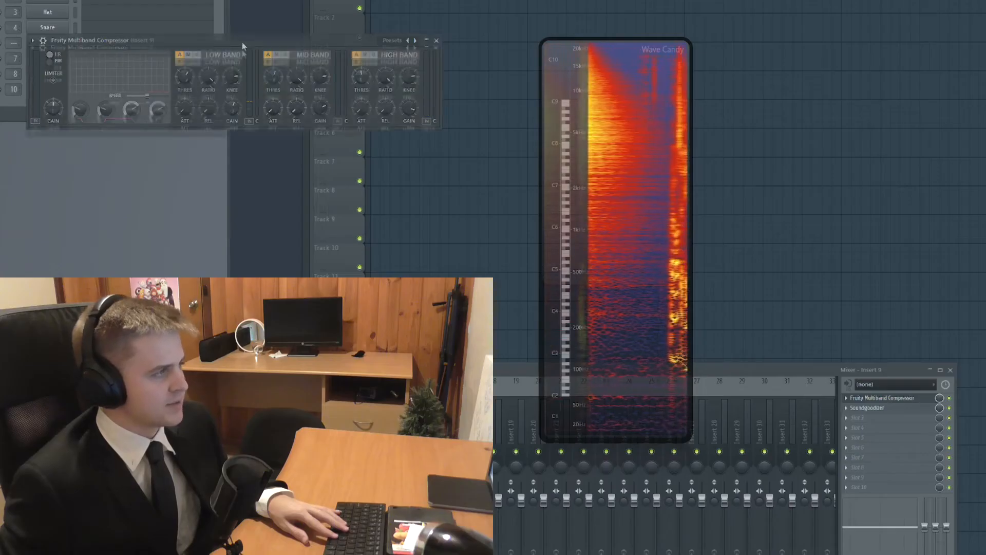
Lower the wet level of Fruity Reeverb 2 on the Serum #2 mixer track
drag(242, 42, 263, 174)
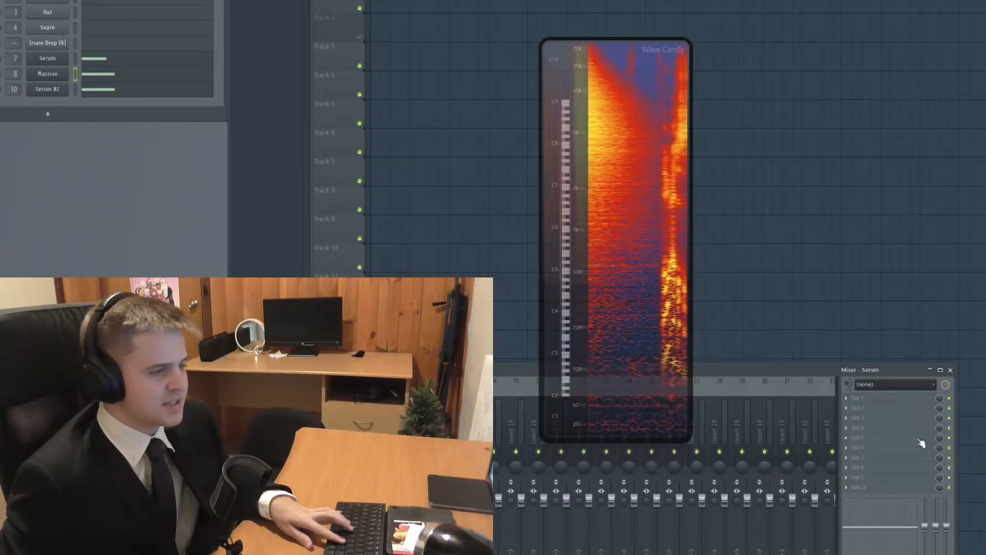
click(821, 92)
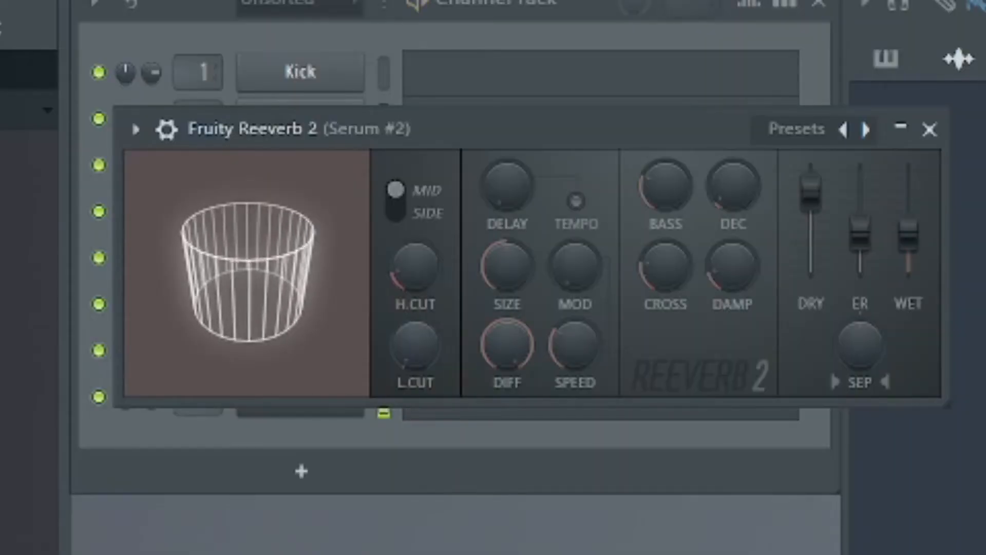
drag(909, 233, 919, 270)
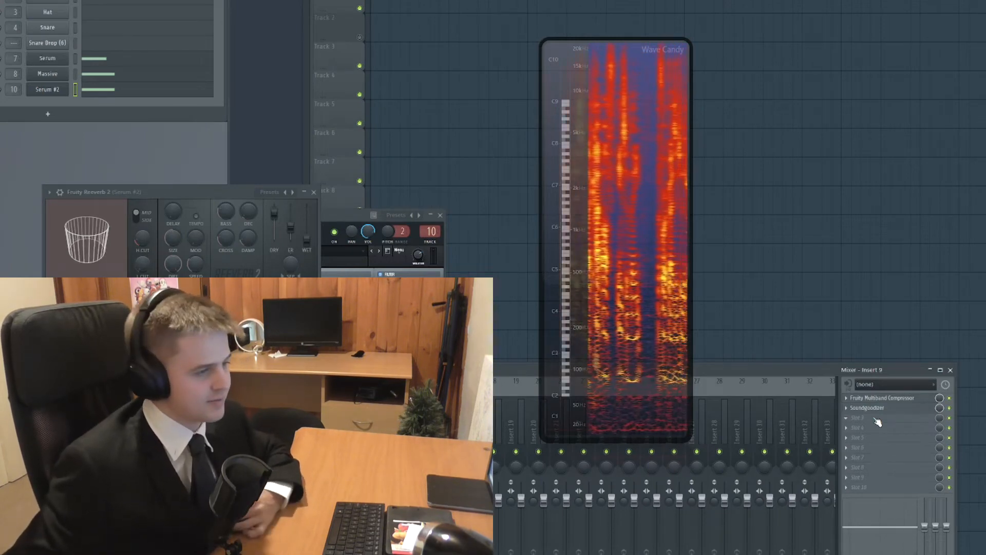
Add SerumFX to the third effect slot of Insert 9 and switch on its Filter module
click(877, 421)
mouse_move(868, 424)
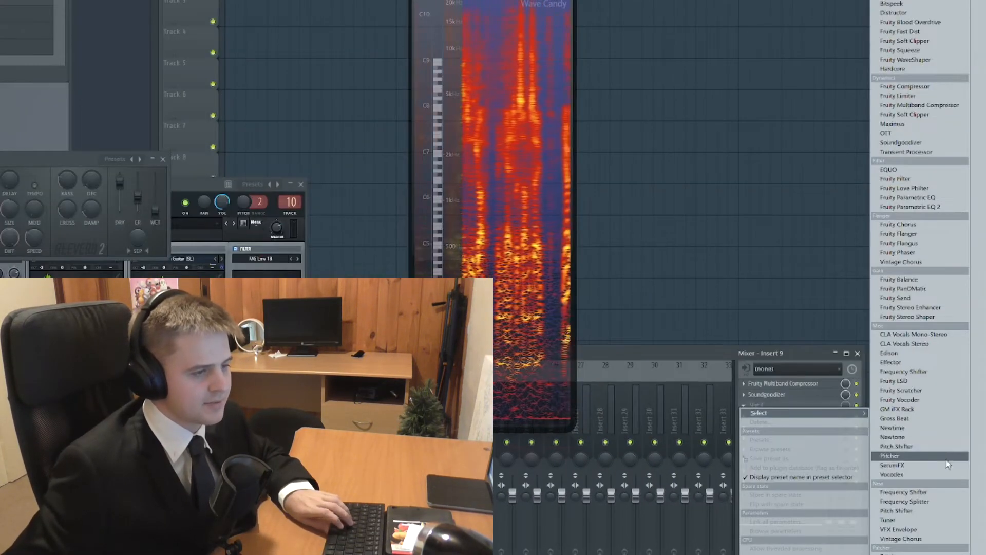
click(947, 465)
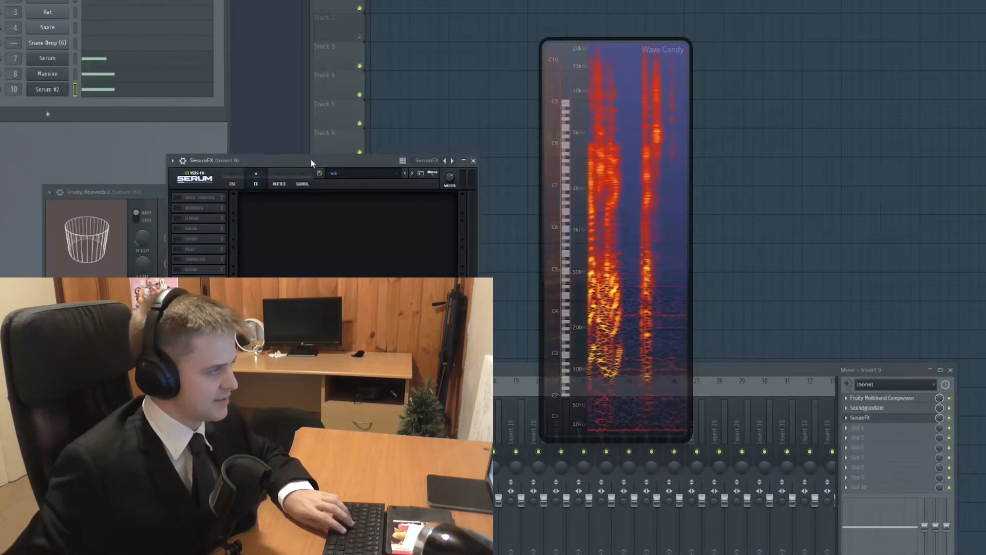
click(180, 290)
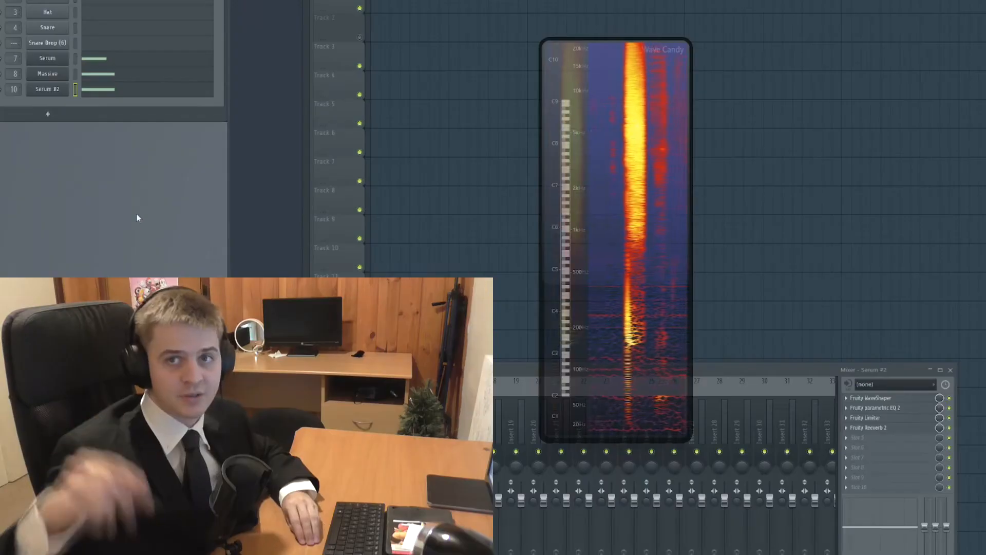
Add Fruity WaveShaper to the fifth slot of Insert 9 and Fruity Parametric EQ 2 to the empty slot above it
click(891, 417)
mouse_move(891, 431)
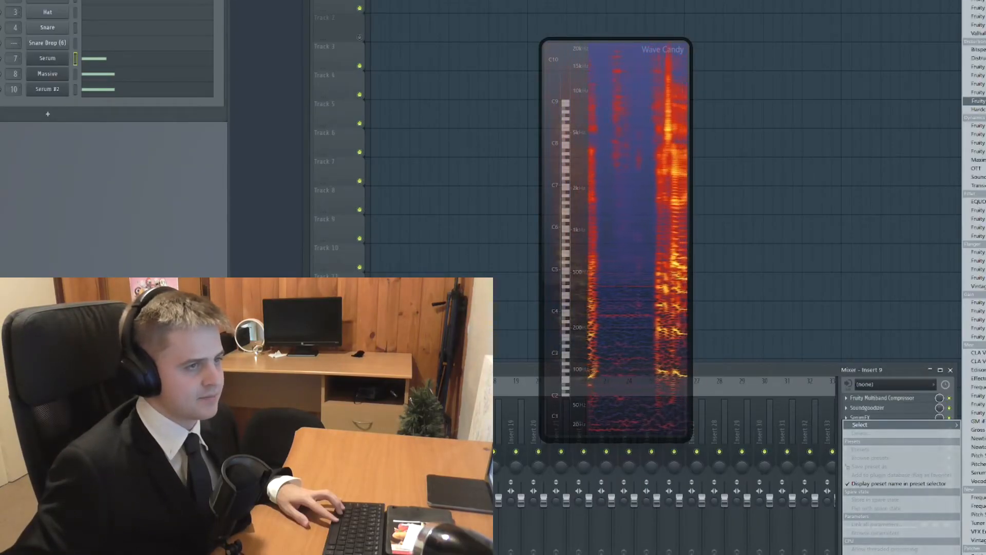
click(978, 101)
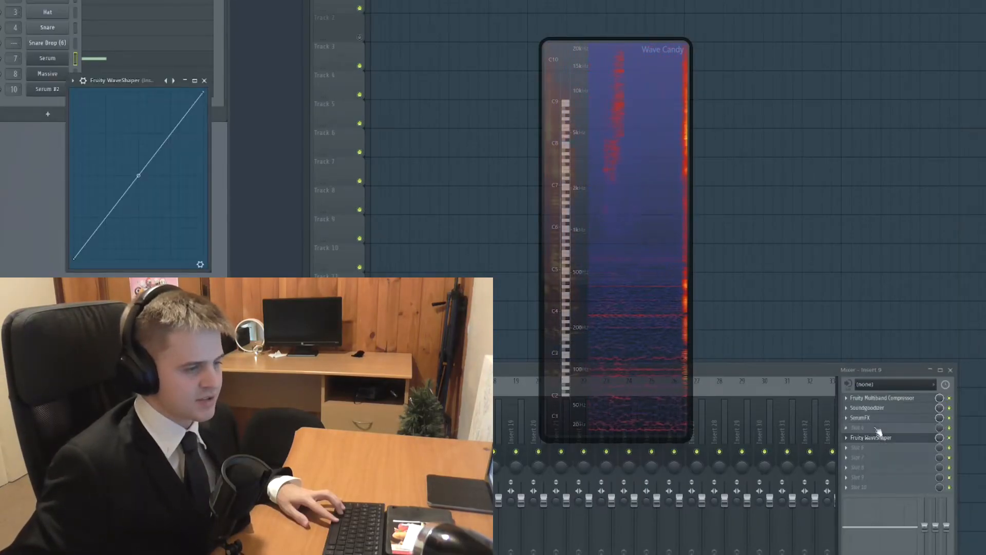
click(877, 428)
click(977, 236)
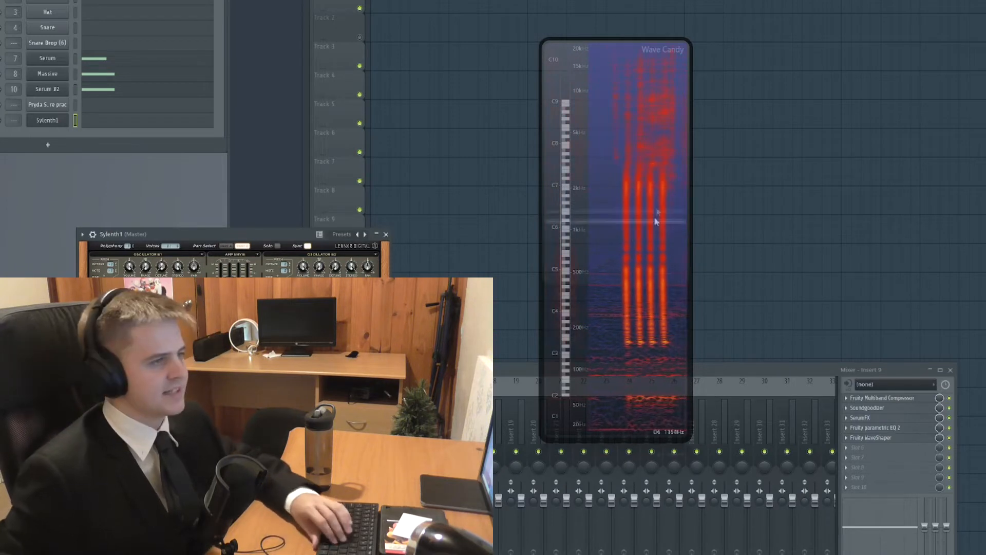
Select Part B in Sylenth1, and add a second Sylenth1 channel with its Filter A settings adjusted
click(242, 246)
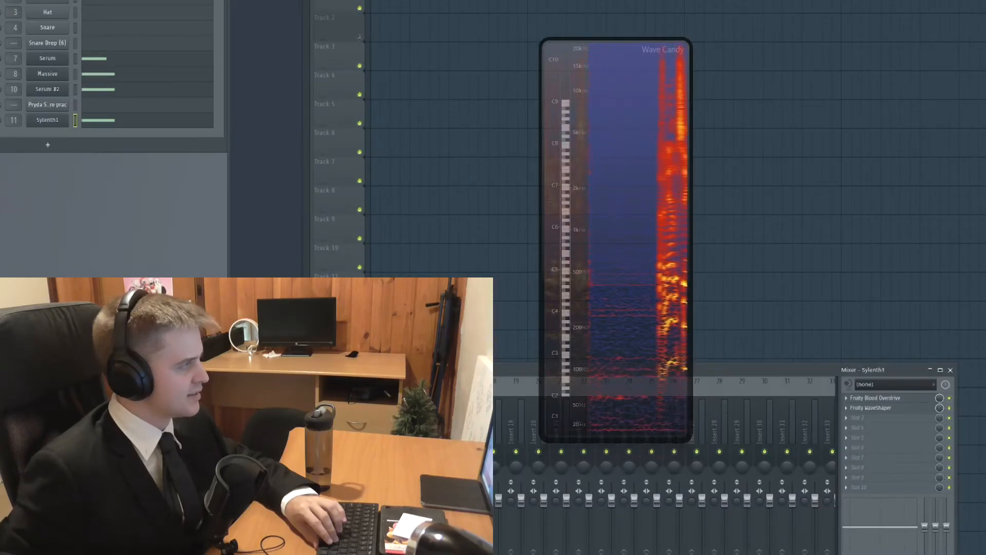
drag(59, 267, 46, 136)
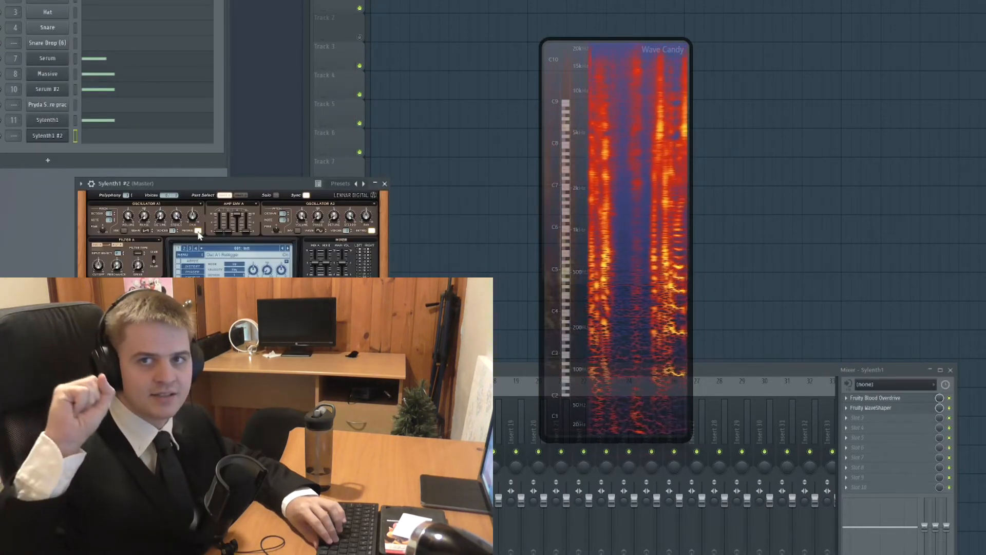
click(138, 253)
click(152, 266)
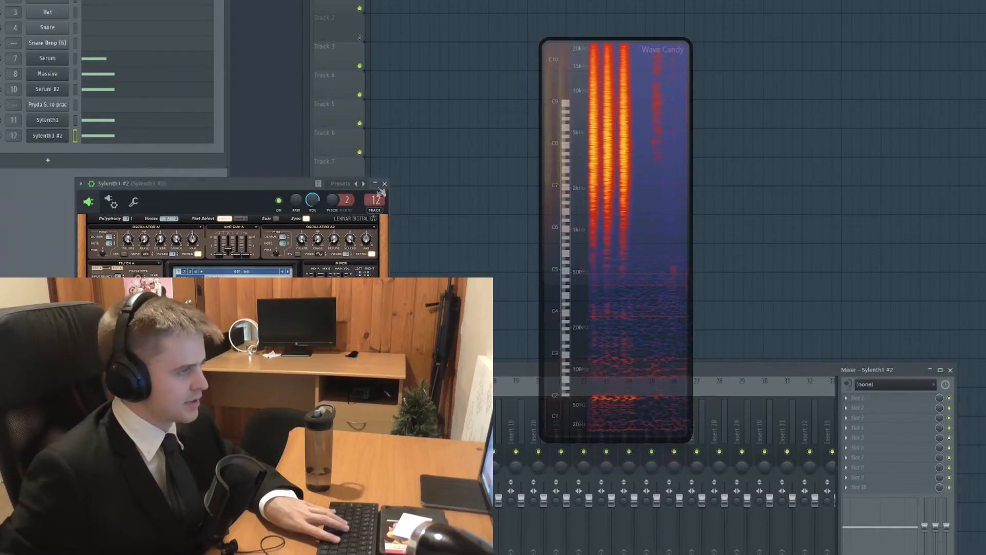
click(384, 183)
Add Fruity Parametric EQ 2 to the first effect slot of the Sylenth1 #2 mixer track
click(873, 397)
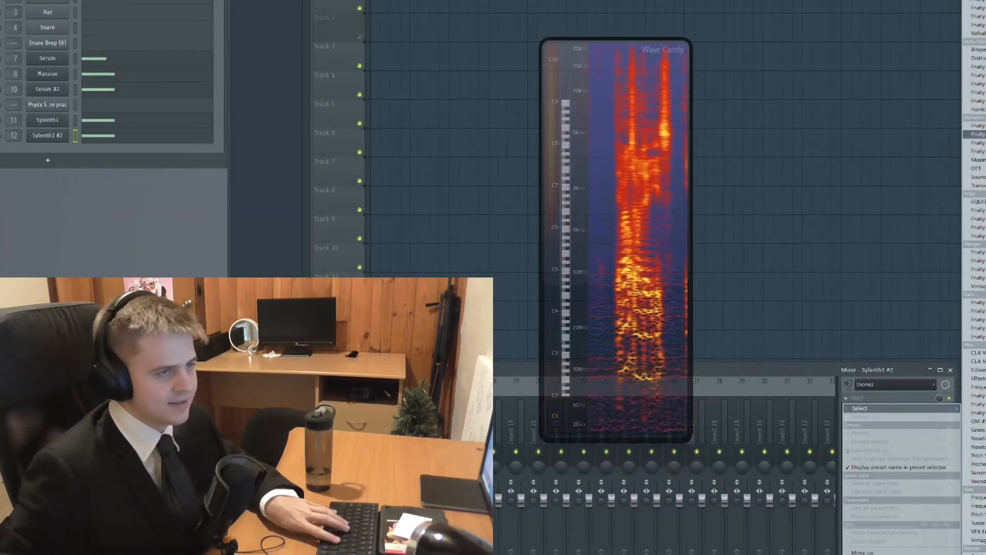
click(978, 236)
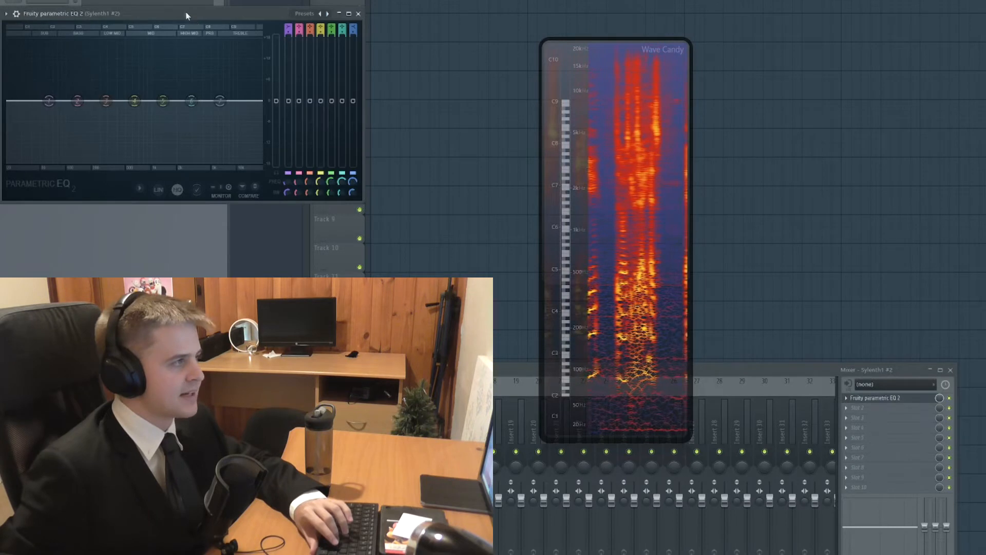
drag(250, 197, 282, 258)
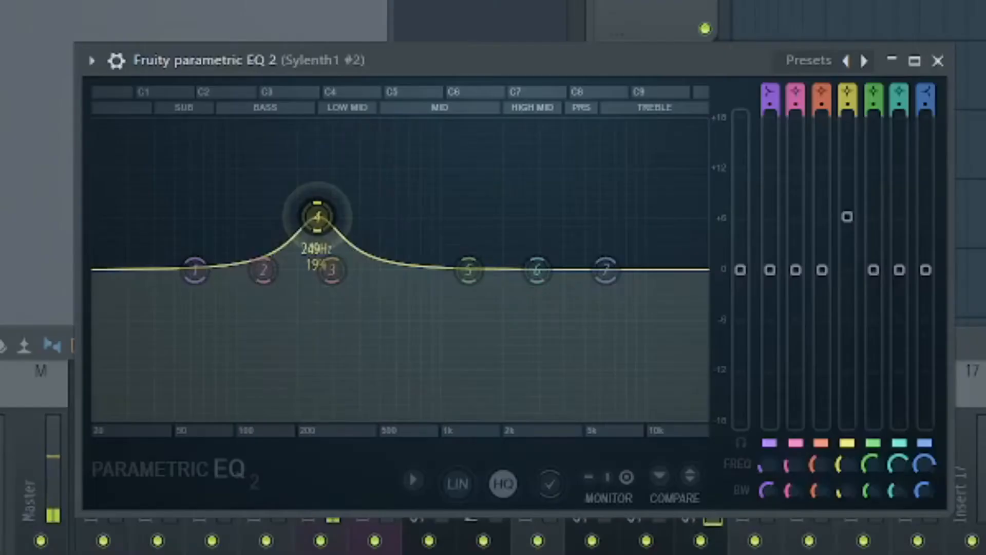
Shape the Sylenth1 #2 EQ by boosting band 4 in the mids, cutting band 6 slightly and boosting band 7
drag(317, 217, 427, 206)
drag(537, 269, 538, 294)
drag(611, 272, 630, 236)
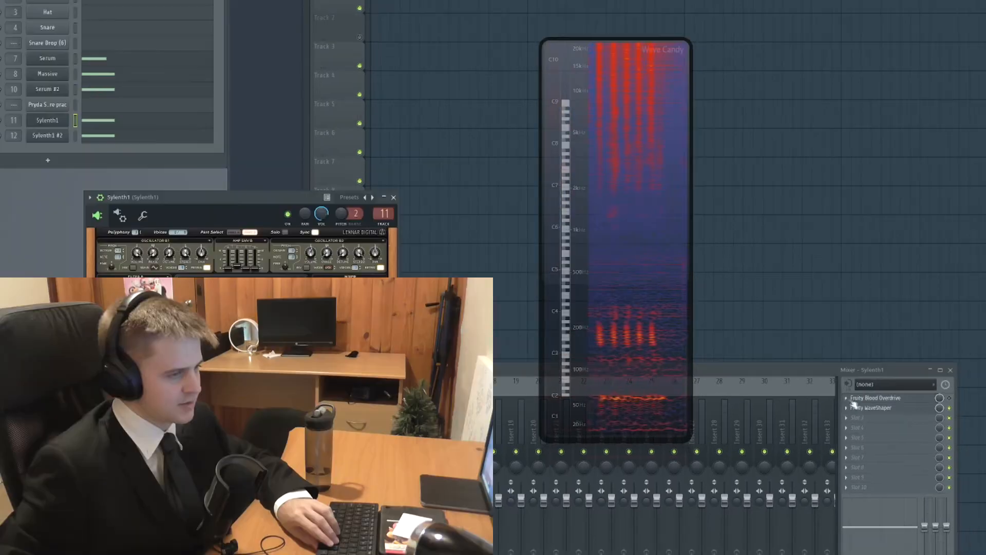
click(833, 384)
mouse_move(896, 408)
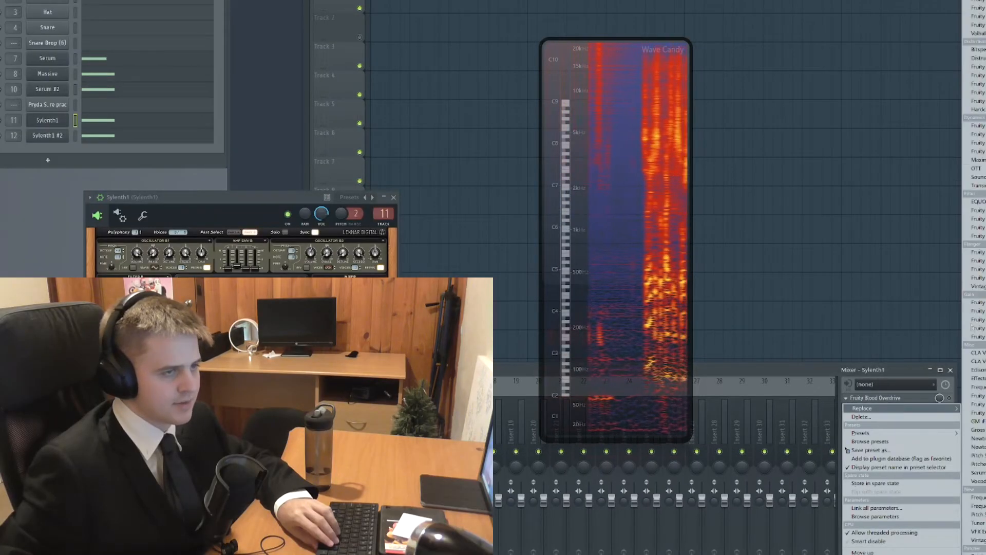
key(Escape)
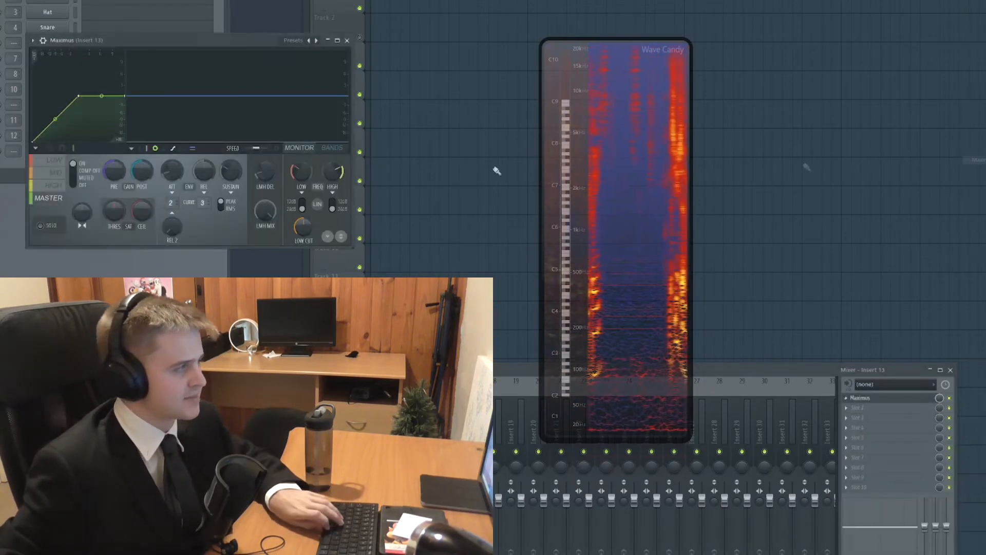
Go through the low, mid and high bands of Maximus on Insert 13 and lower the high band's compression threshold
click(54, 160)
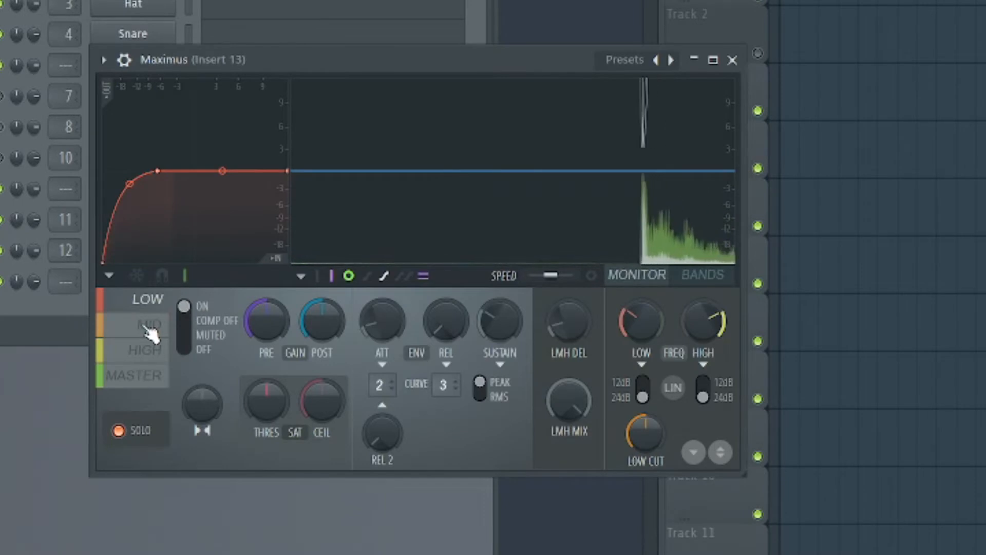
click(151, 324)
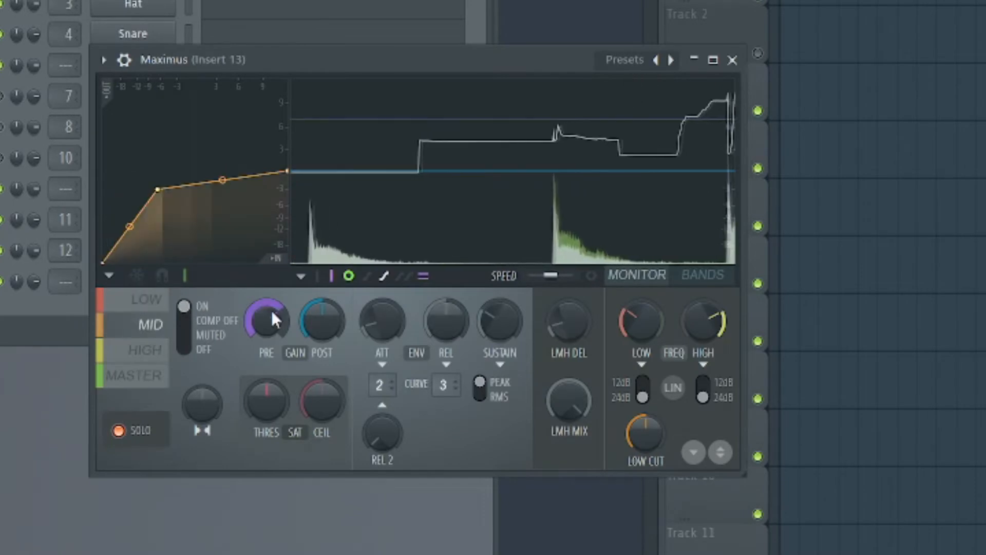
click(145, 349)
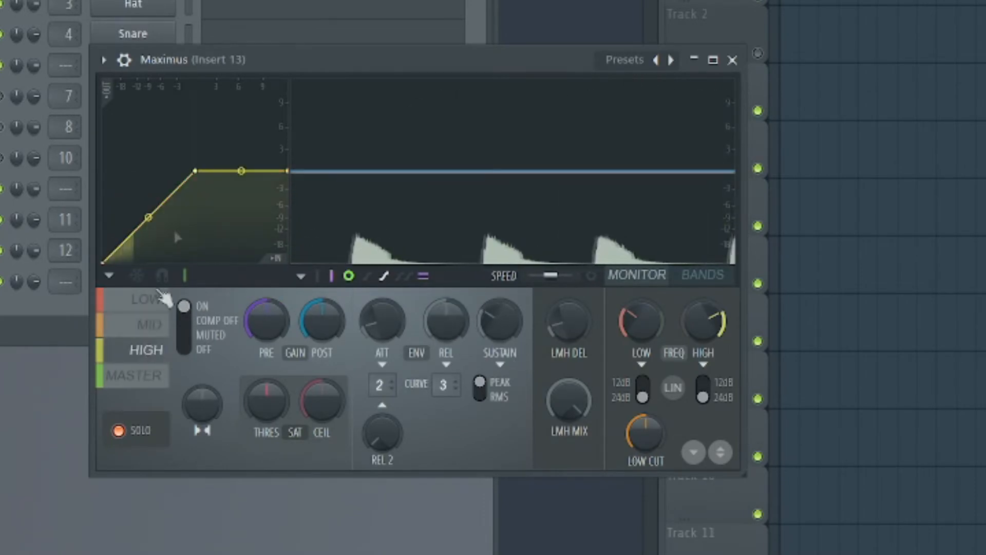
drag(205, 171, 131, 171)
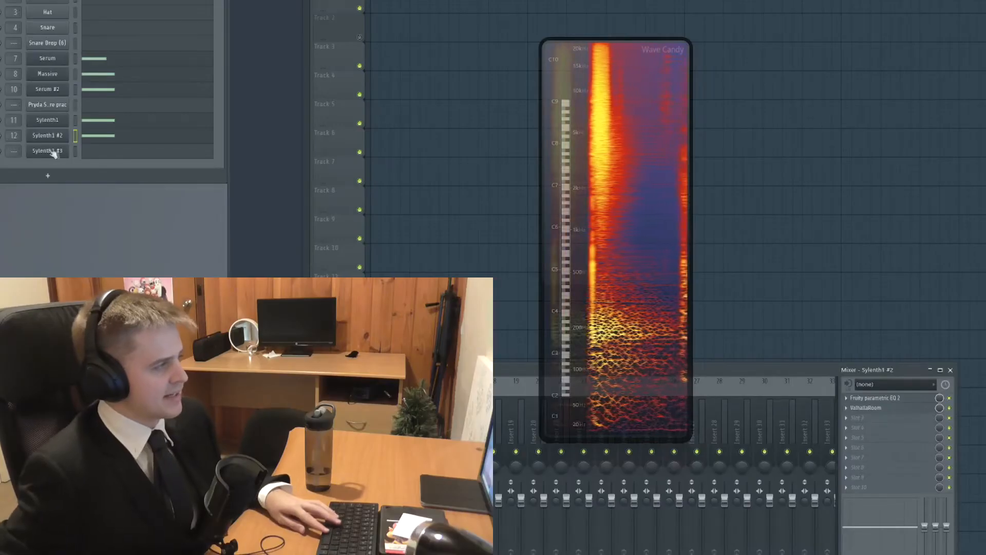
Add OTT and Soundgoodizer after Maximus on Insert 13 and choose SerumFX for the third effect slot
click(51, 151)
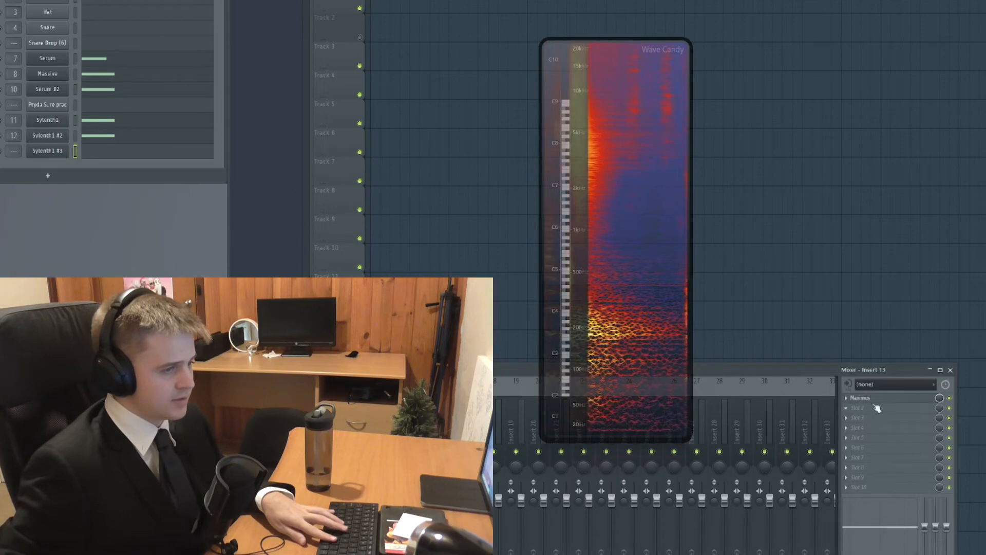
click(871, 399)
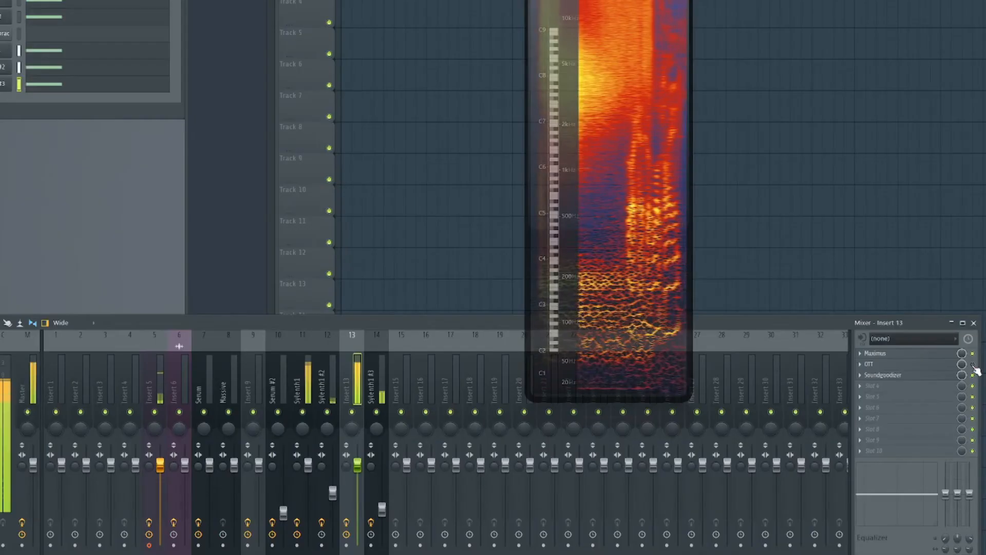
right_click(974, 365)
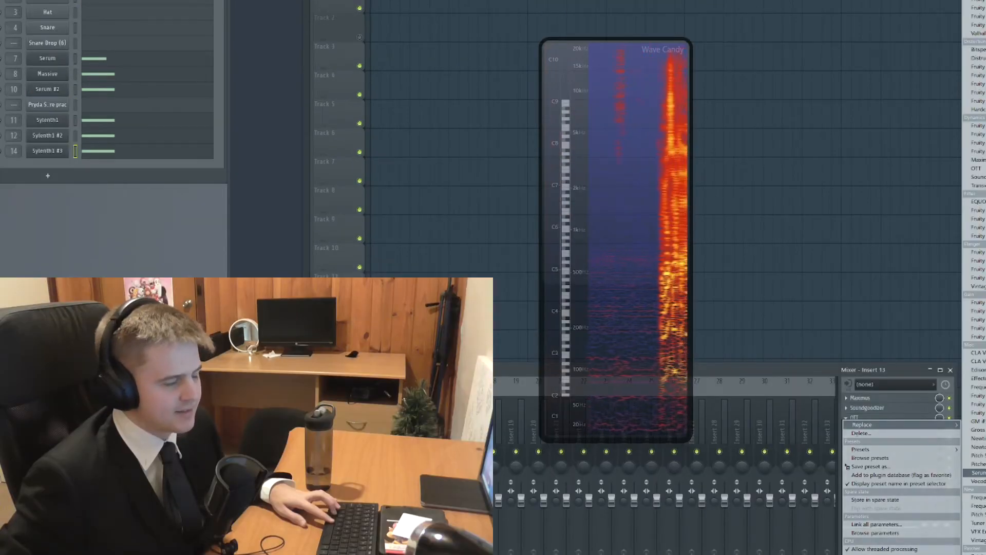
click(977, 473)
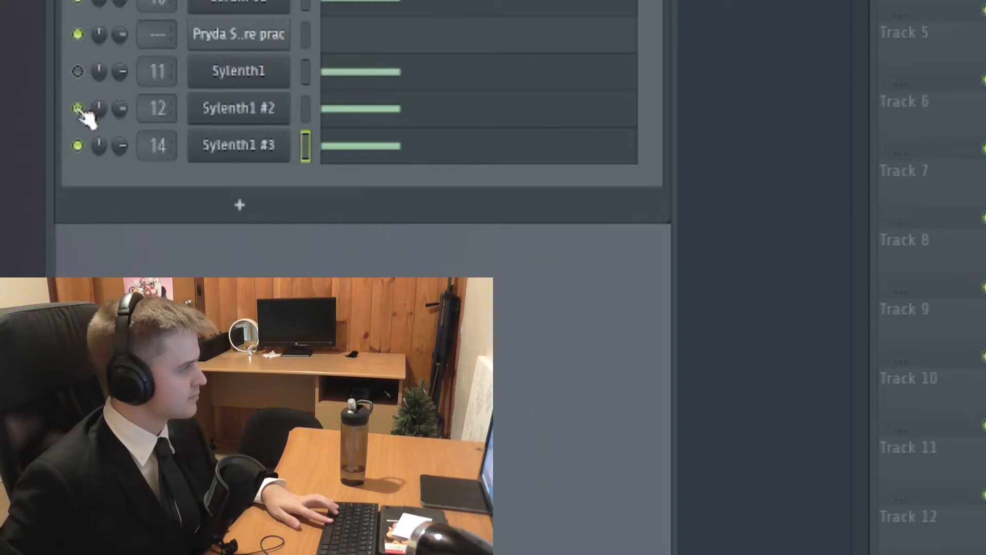
Mute the Sylenth1 #3 channel and add the Pryda Snare prac 2 sample as a new channel below it
click(78, 146)
drag(170, 164, 170, 165)
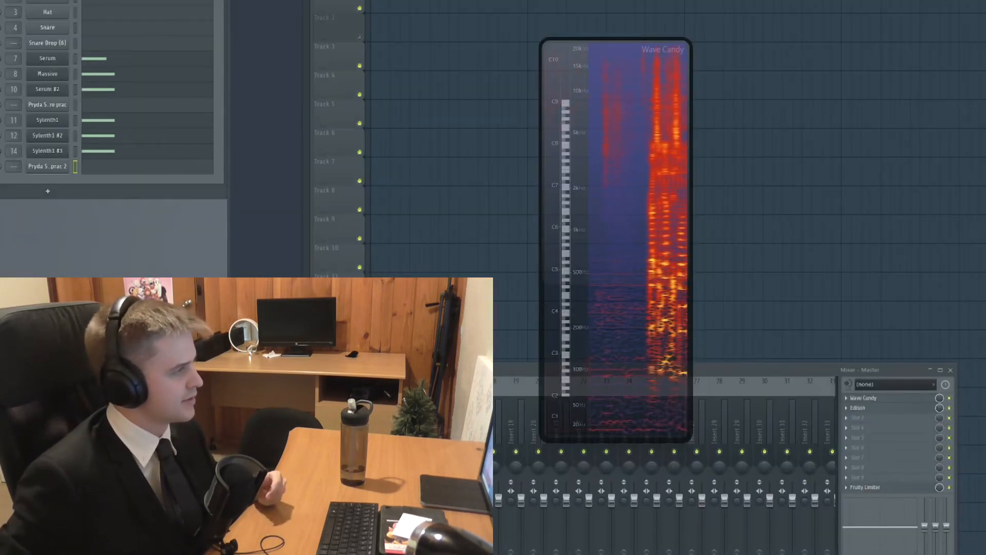
Add a second Massive instance to the channel rack and toggle its OSC1
drag(1, 186, 42, 177)
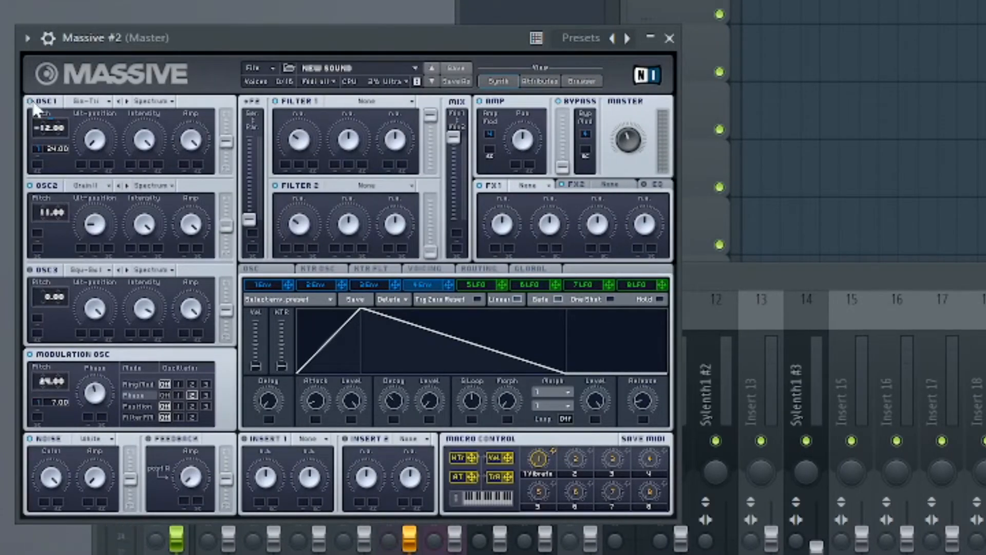
click(30, 101)
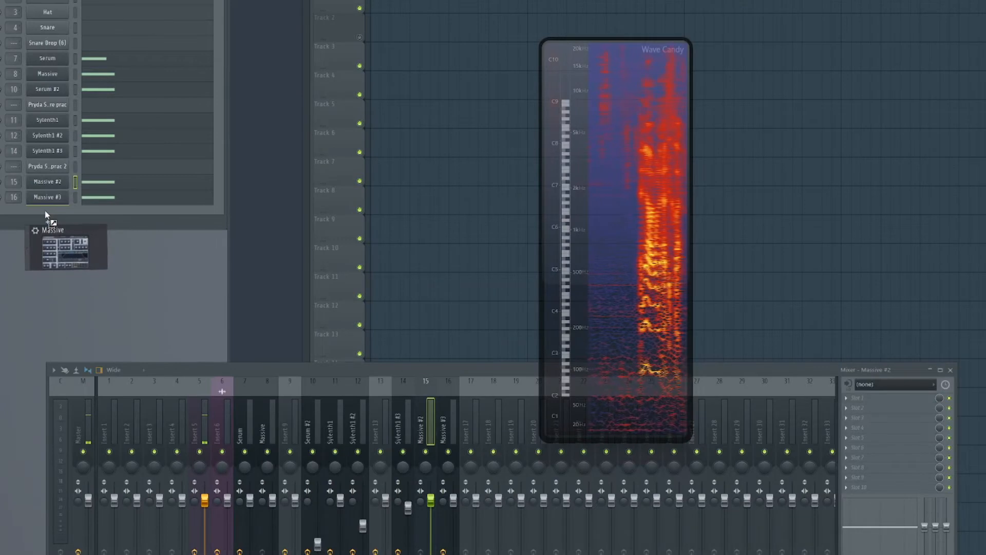
Add a fourth Massive channel and route the Massive #2, #3 and #4 mixer tracks to Insert 18 only
drag(45, 215, 45, 216)
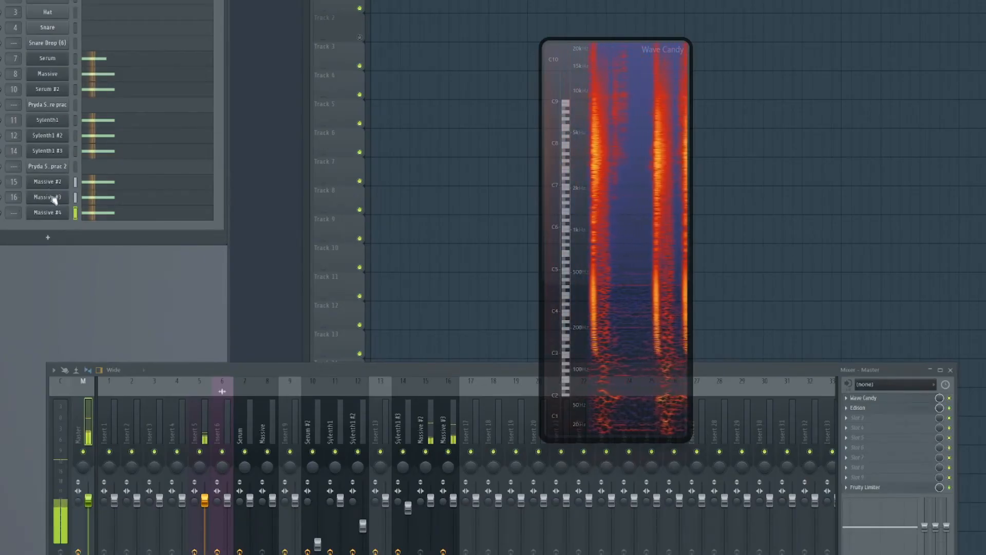
click(45, 210)
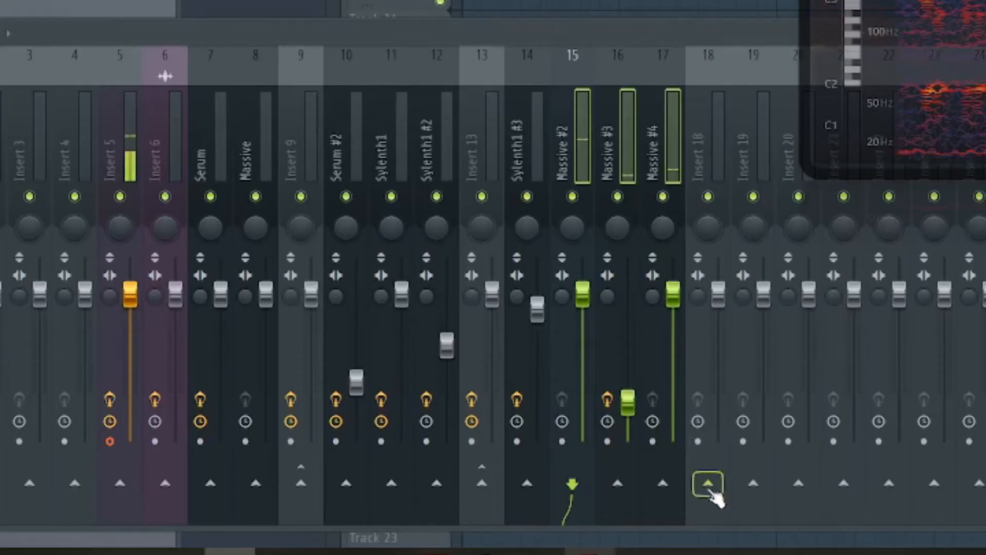
right_click(708, 485)
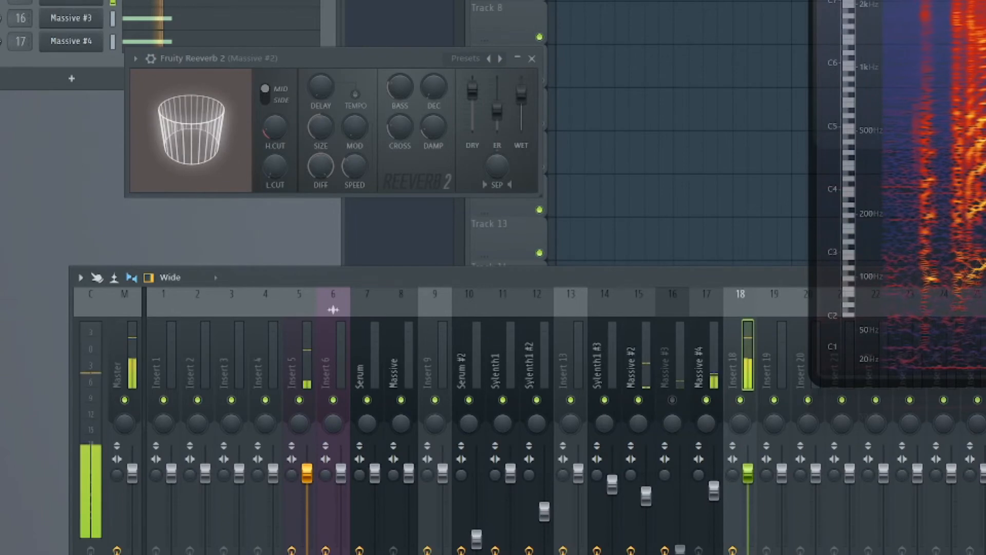
Examine the Massive #4 and Massive #3 synth settings along with the Fruity Reeverb 2 and SerumFX effects on their mixer tracks
click(82, 43)
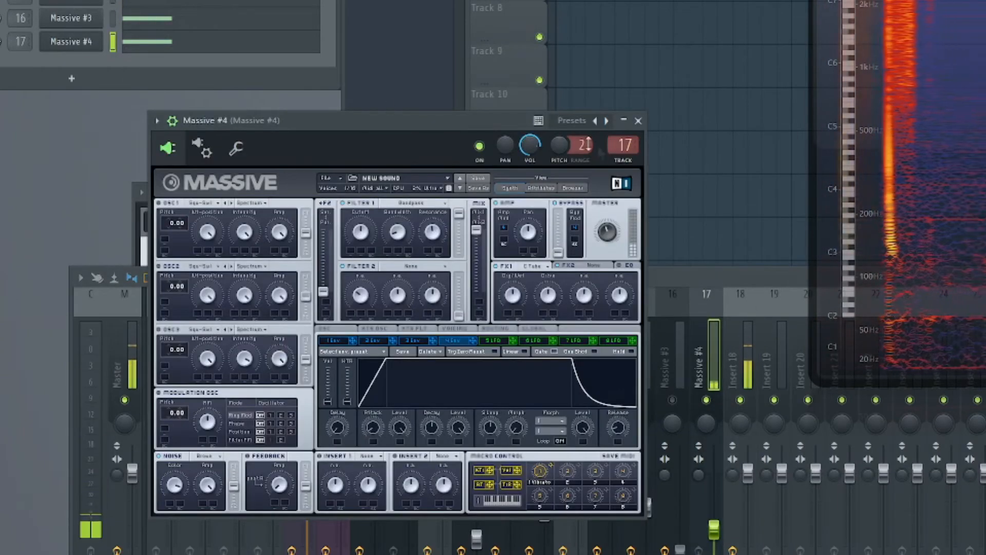
click(638, 120)
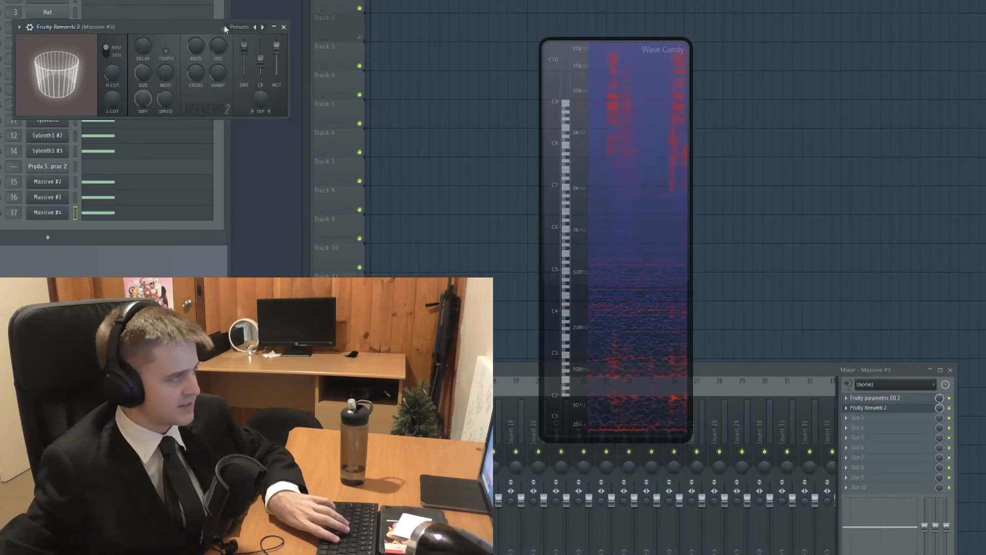
drag(224, 26, 297, 207)
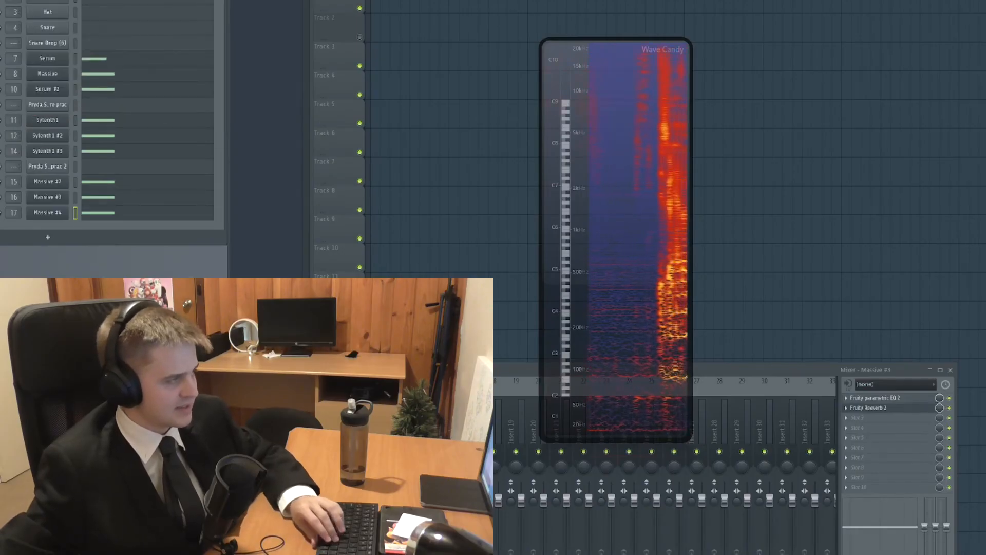
click(48, 196)
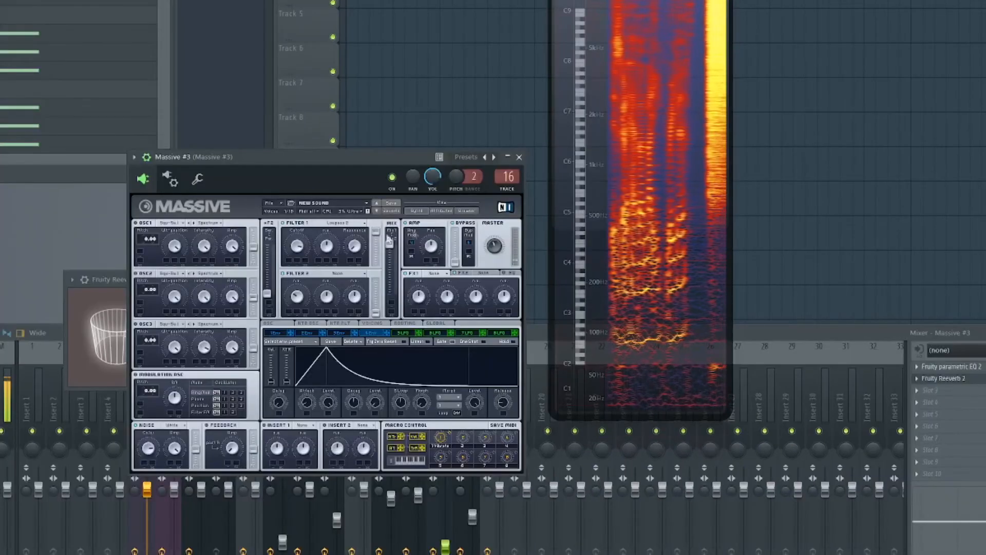
click(509, 272)
drag(546, 352, 611, 275)
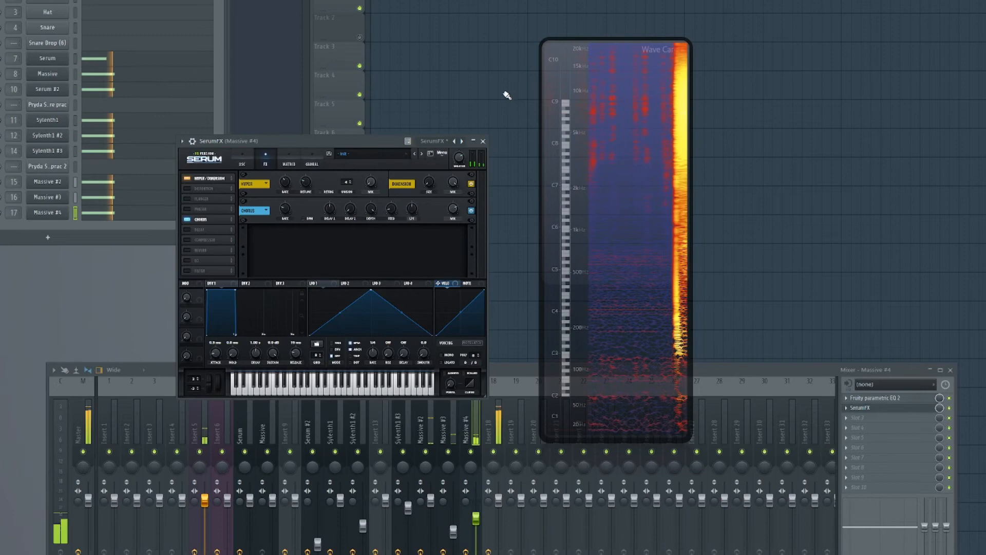
click(482, 141)
click(47, 213)
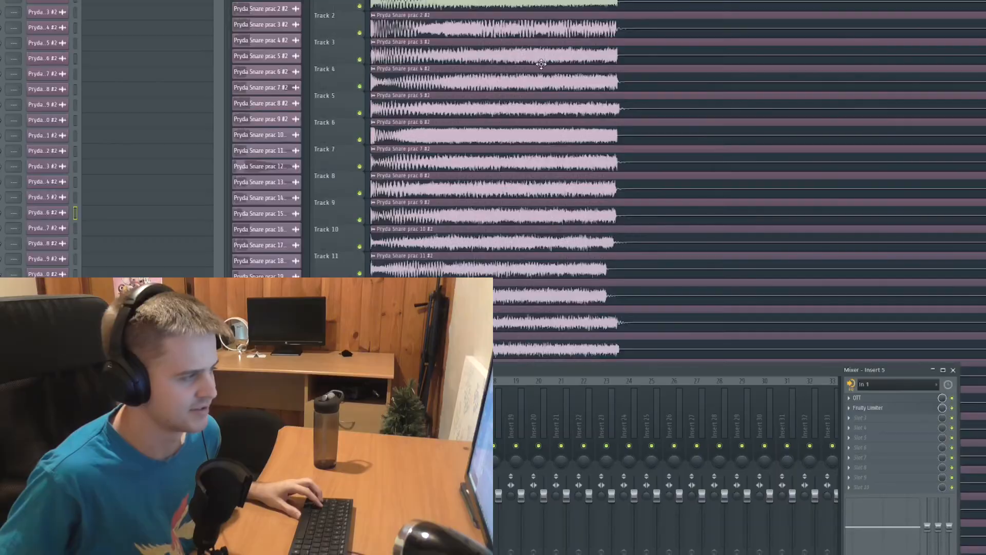
Look through the stacked Pryda Snare prac audio clips in the playlist
scroll(541, 63, down, 3)
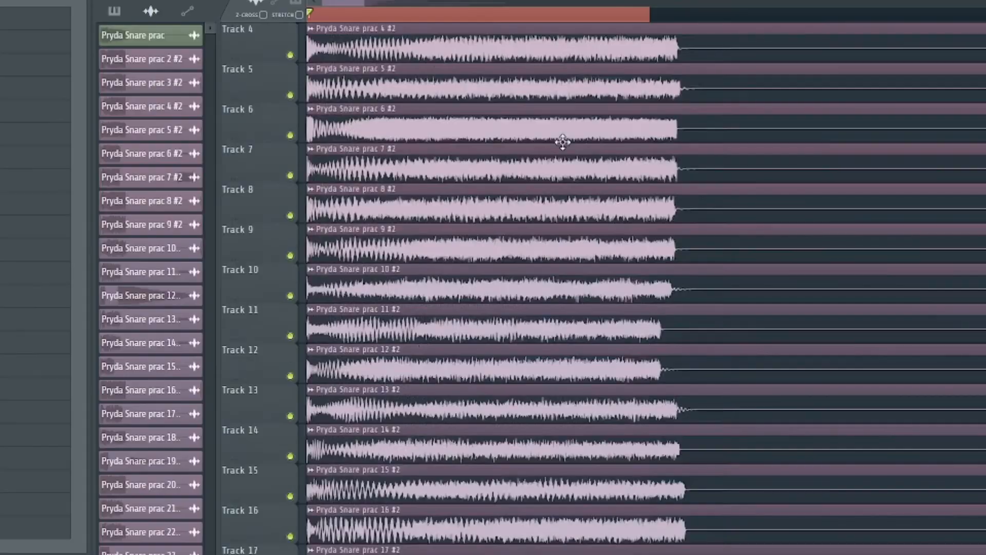
scroll(561, 143, down, 2)
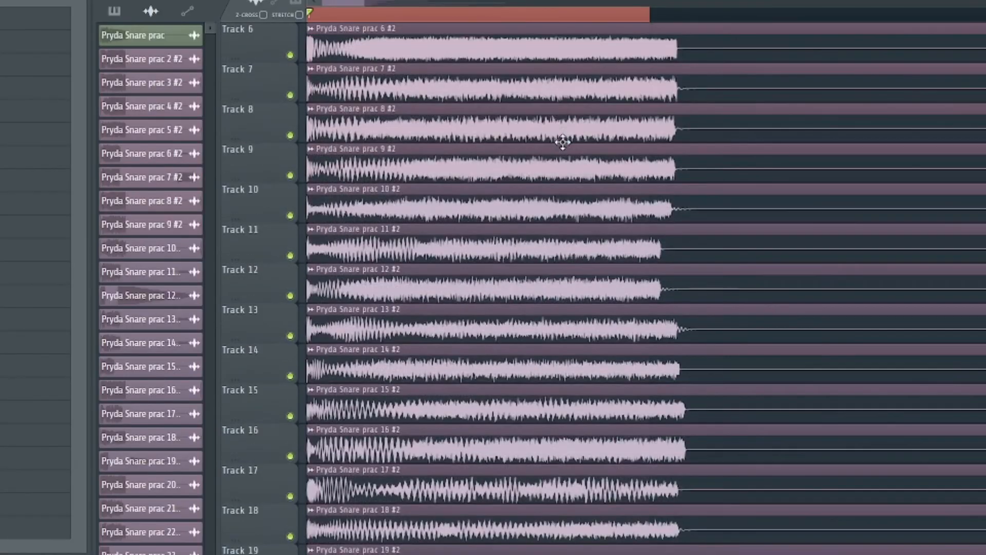